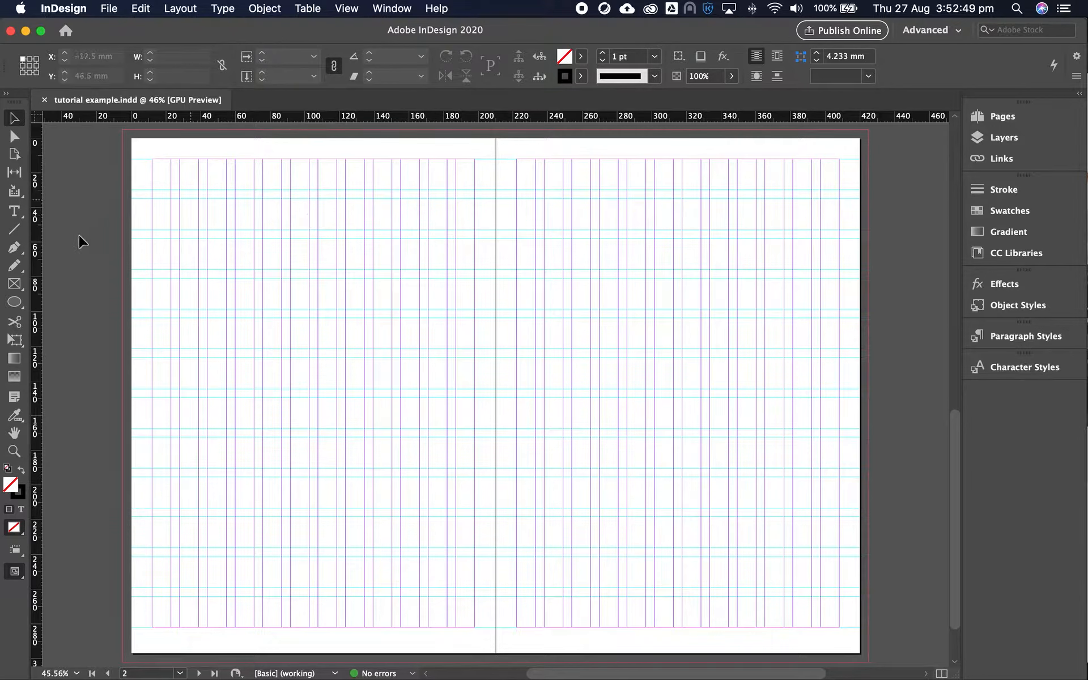
Draw a text frame about 154 by 201 mm on the right-hand page and fill it with placeholder text
left_click(15, 213)
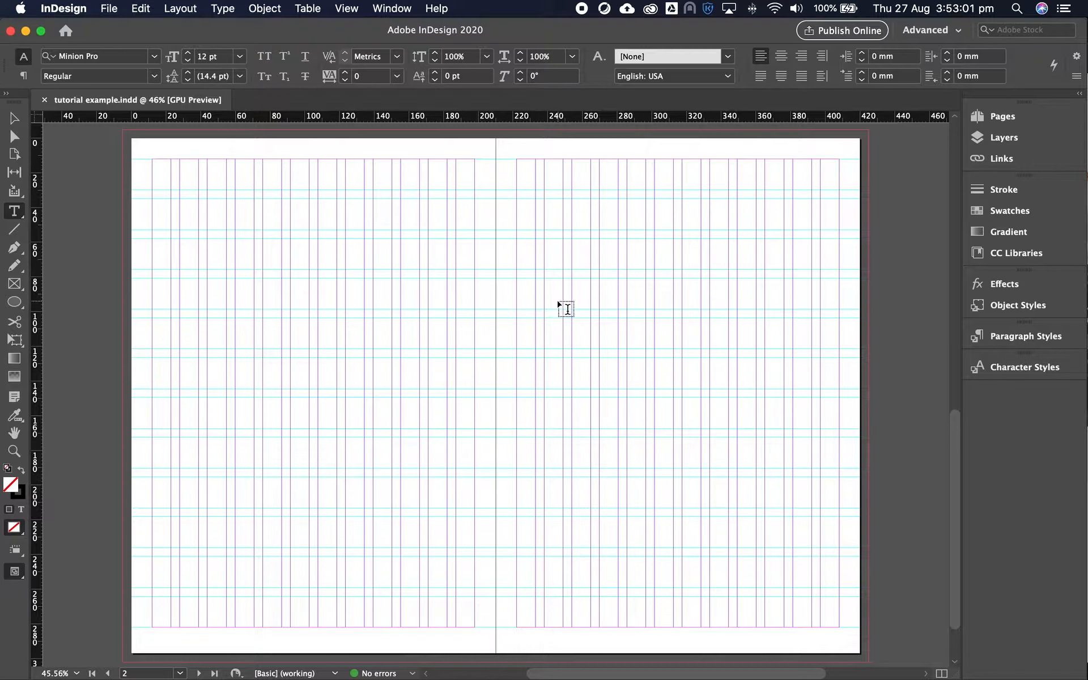
left_click_drag(573, 280, 840, 627)
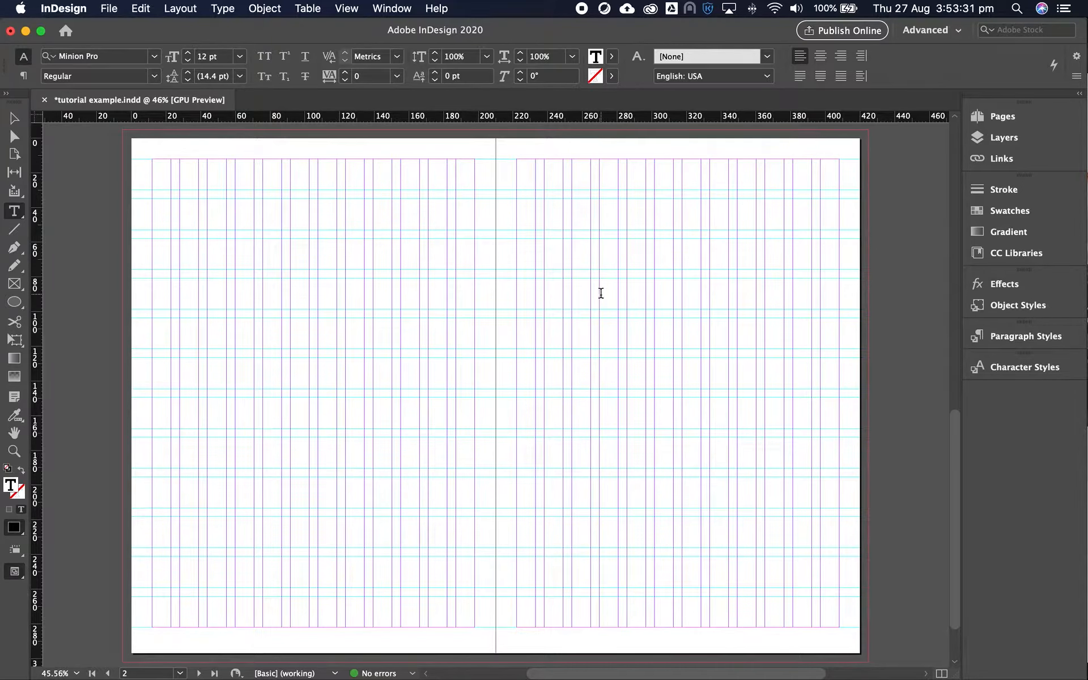
left_click(223, 9)
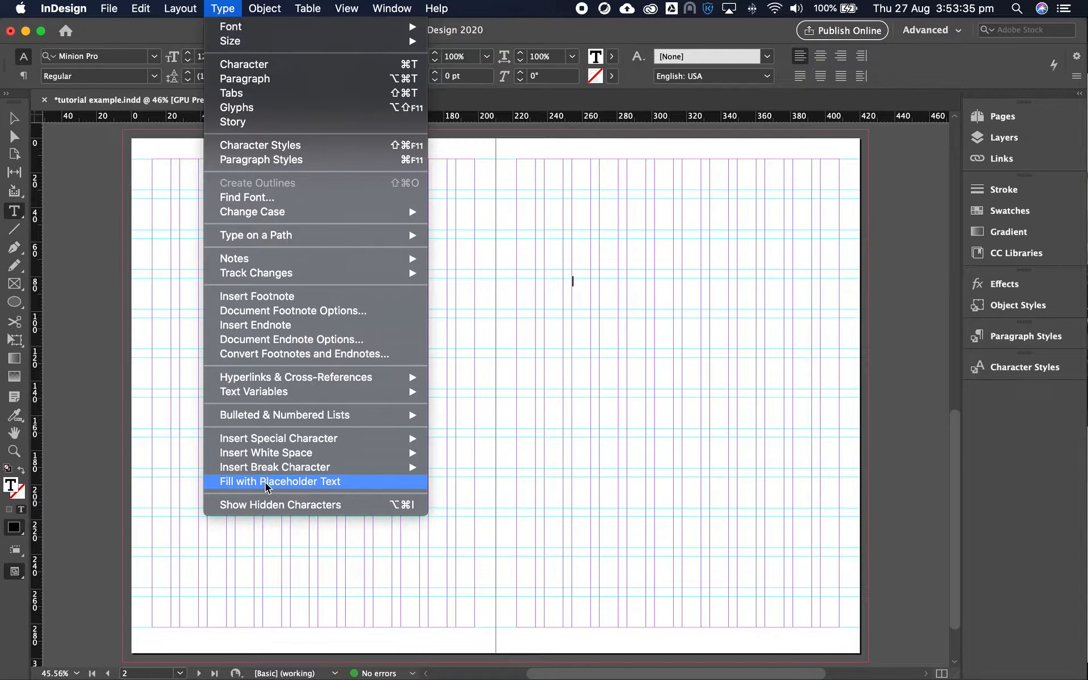
left_click(283, 481)
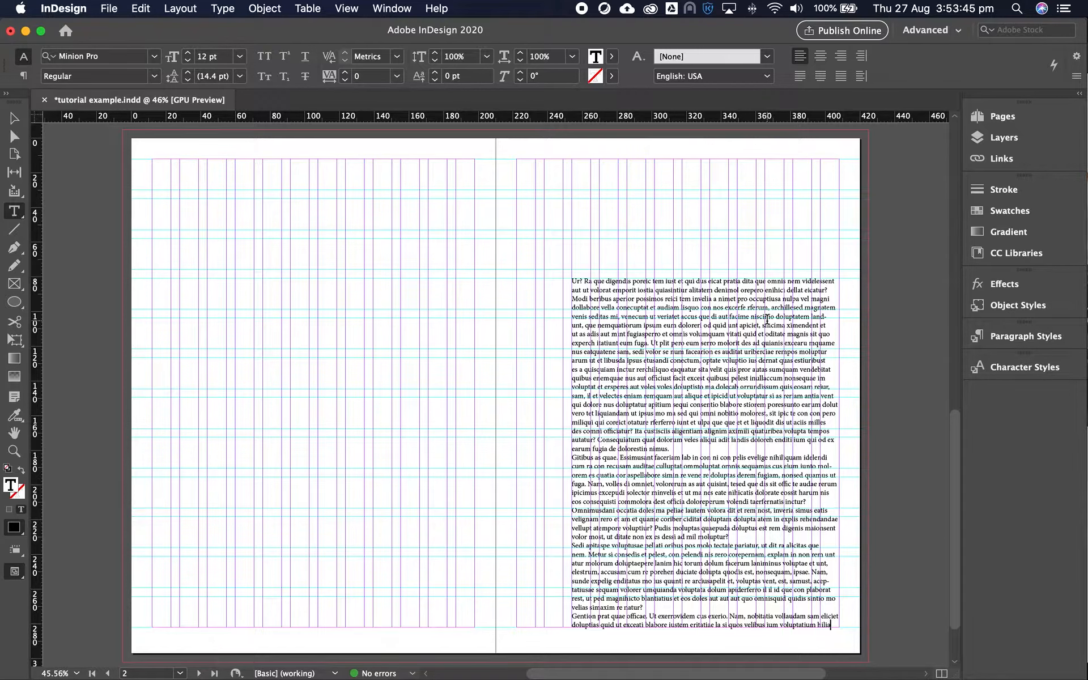
Select the text frame containing the placeholder text on the right-hand page
left_click(15, 118)
left_click(605, 354)
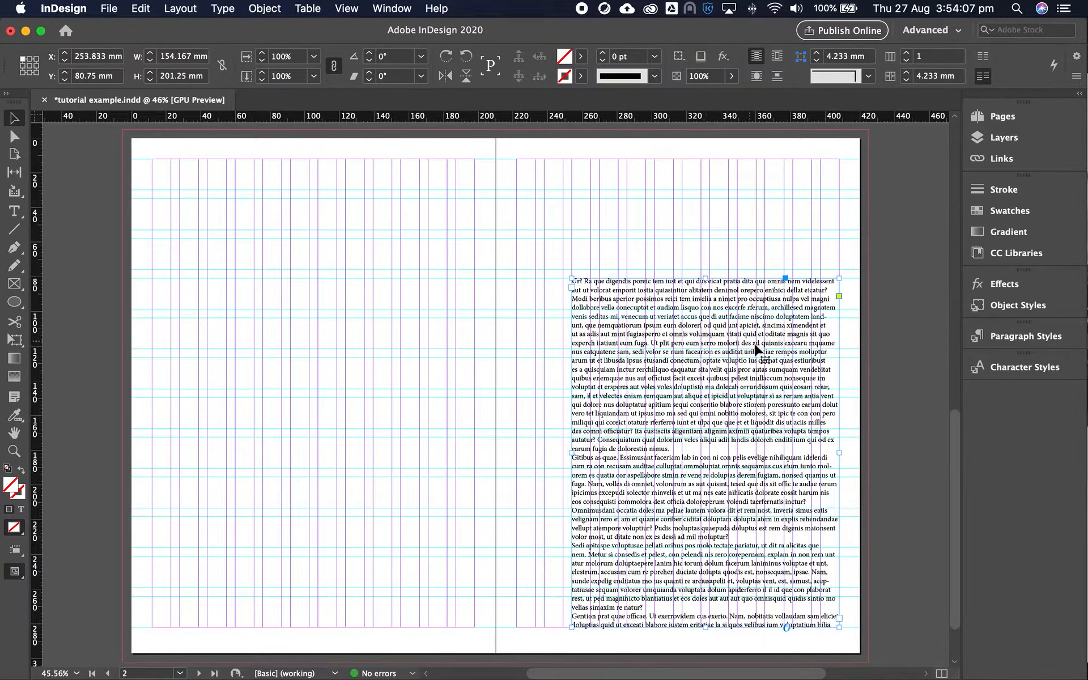
key("z")
left_click(727, 376)
left_click(506, 395)
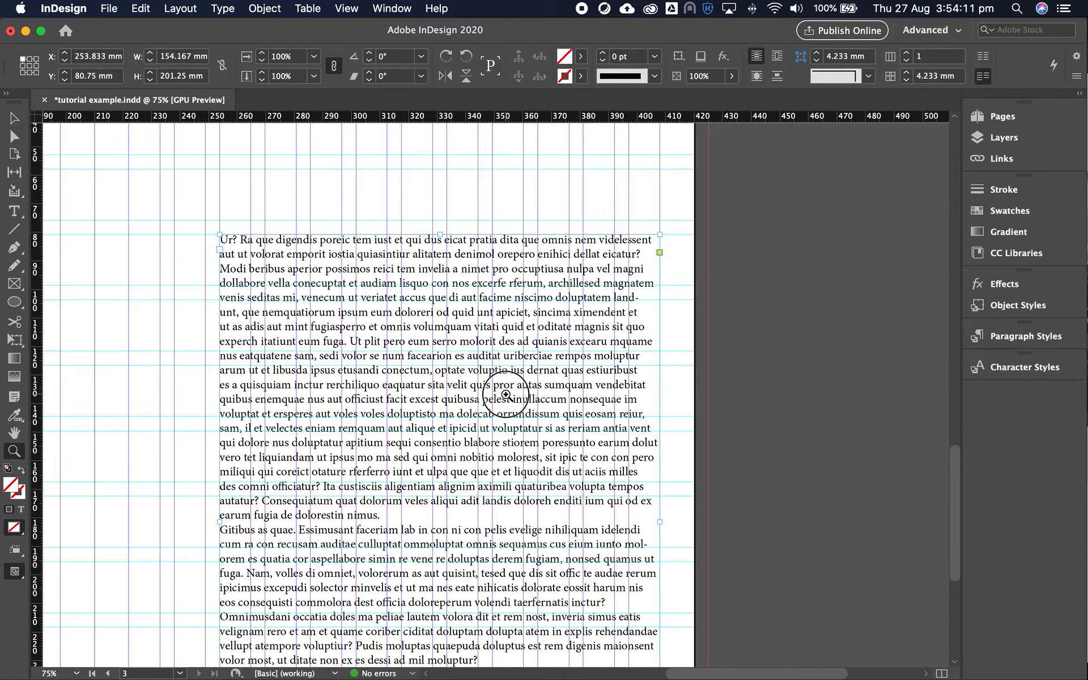
left_click(507, 395)
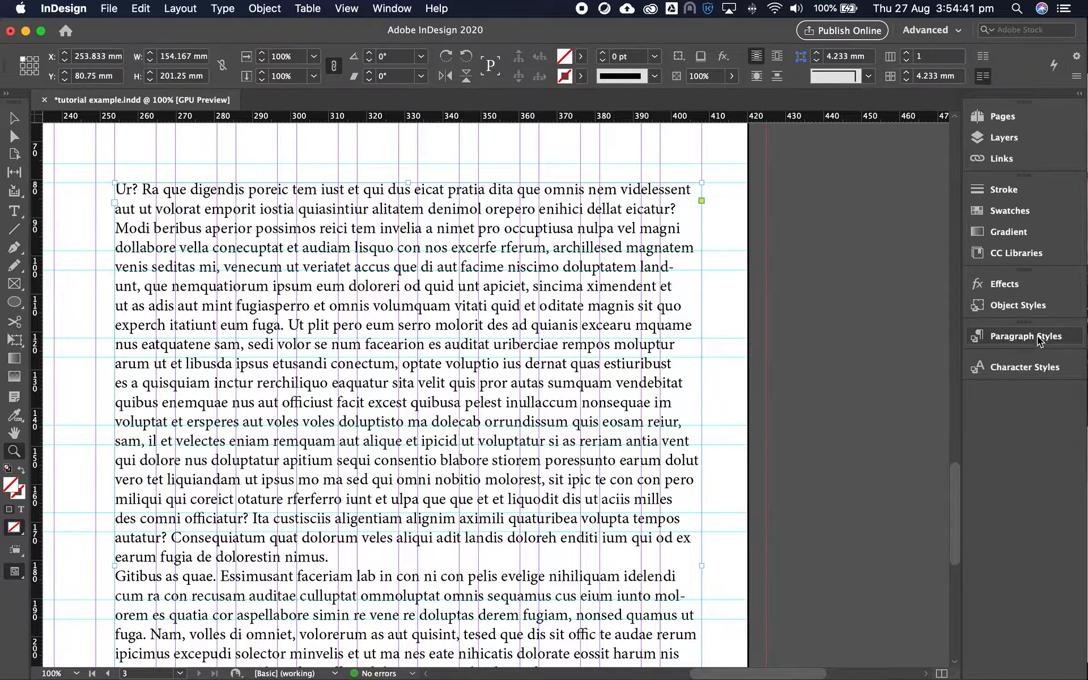
left_click(392, 8)
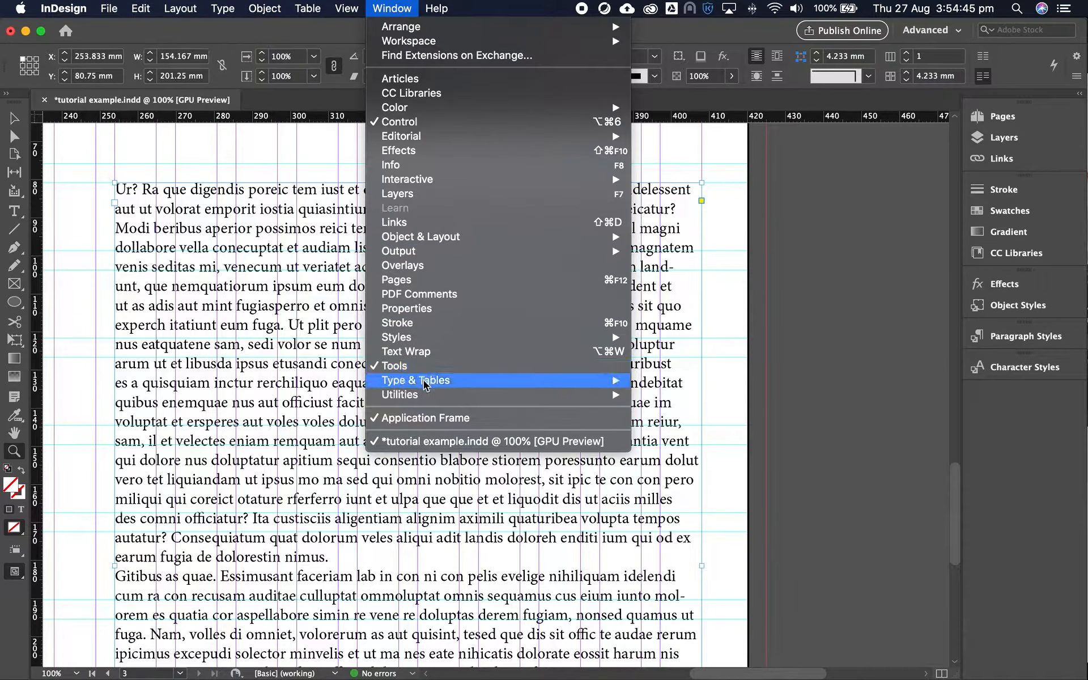
mouse_move(422, 385)
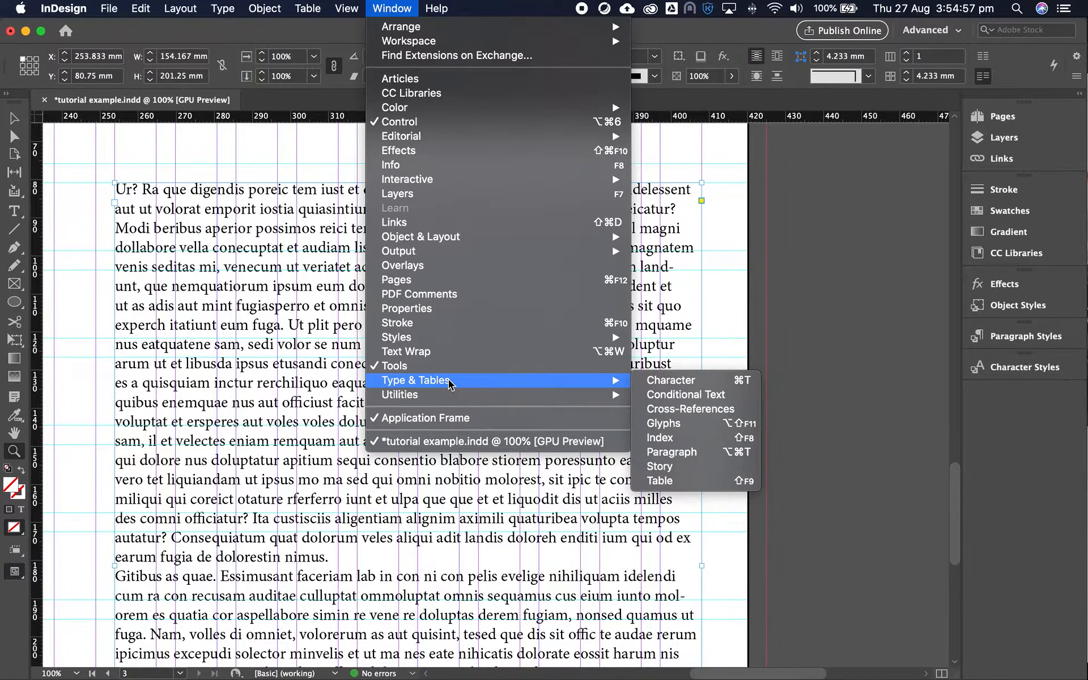
mouse_move(415, 343)
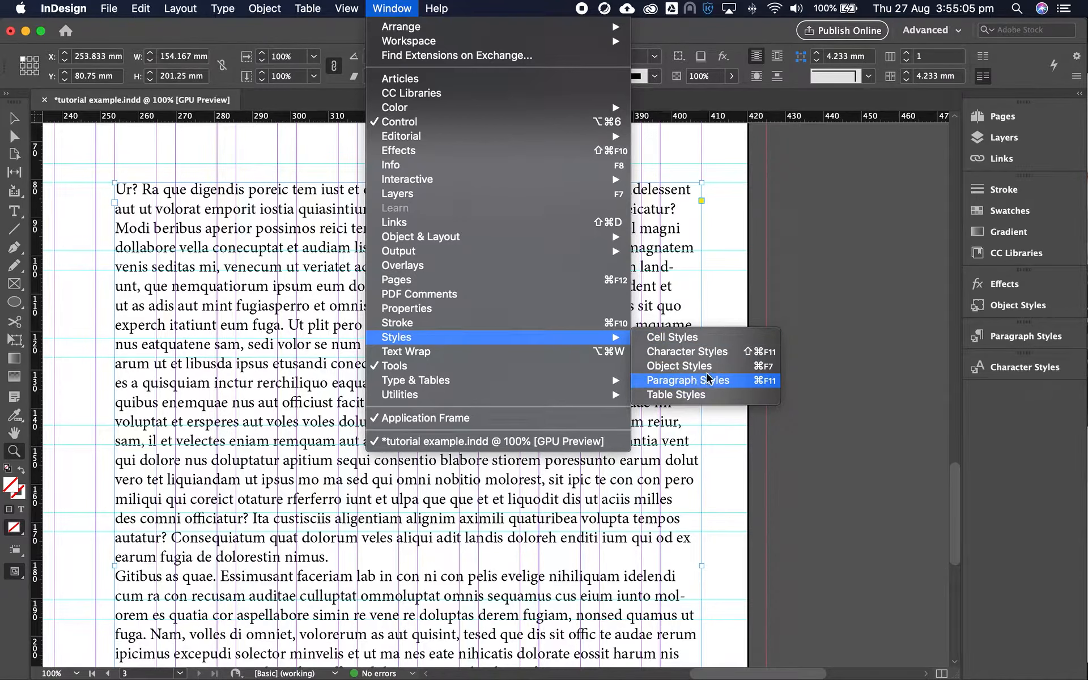
left_click(774, 183)
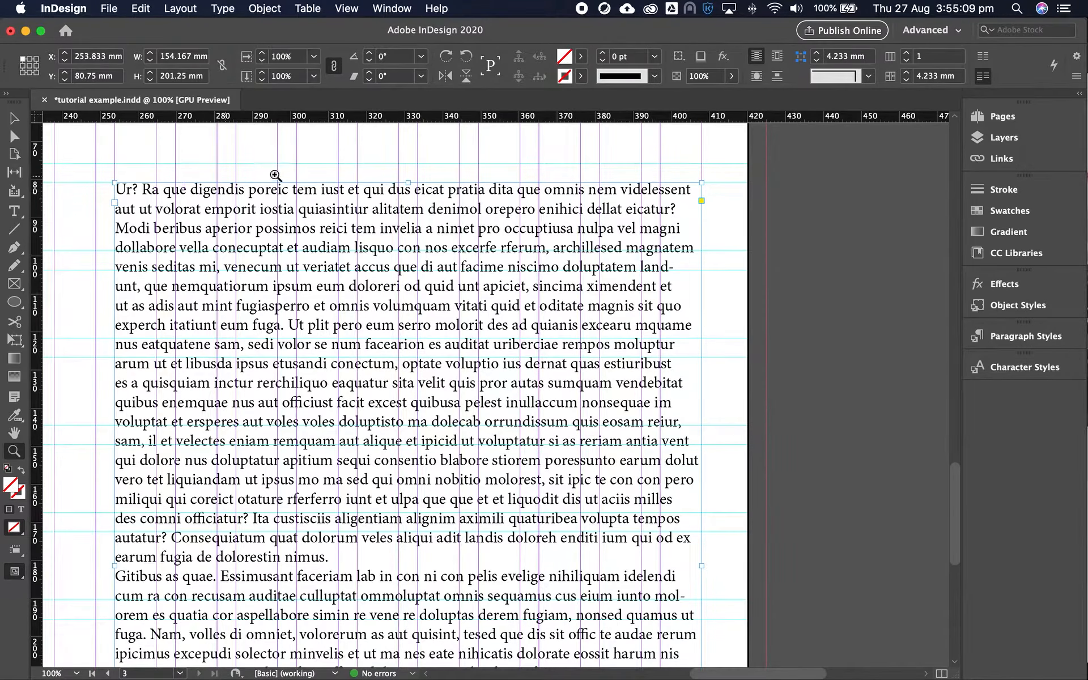
Open the [Basic Paragraph] style for editing at its basic character formats
left_click(1020, 338)
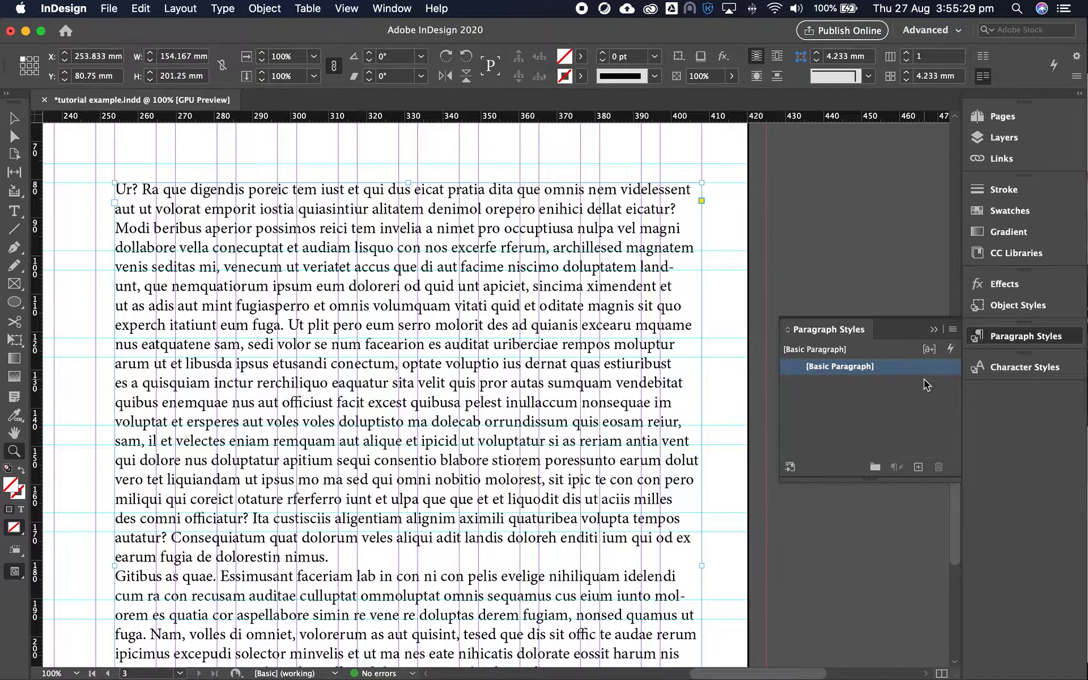
double_click(903, 369)
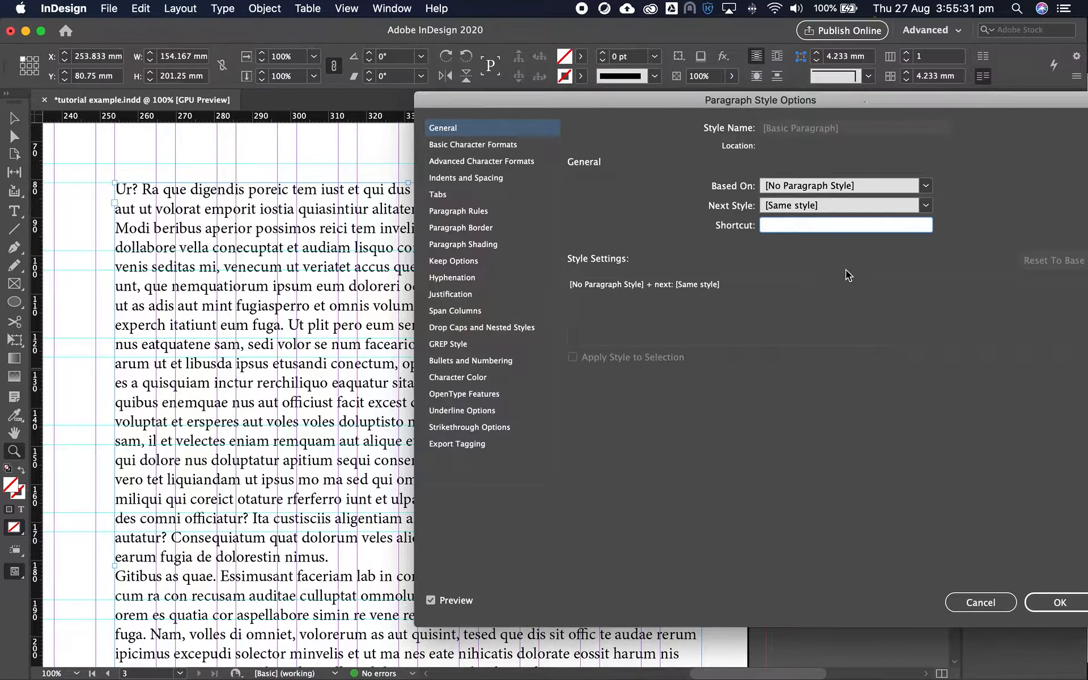
left_click(473, 147)
left_click_drag(847, 105, 689, 113)
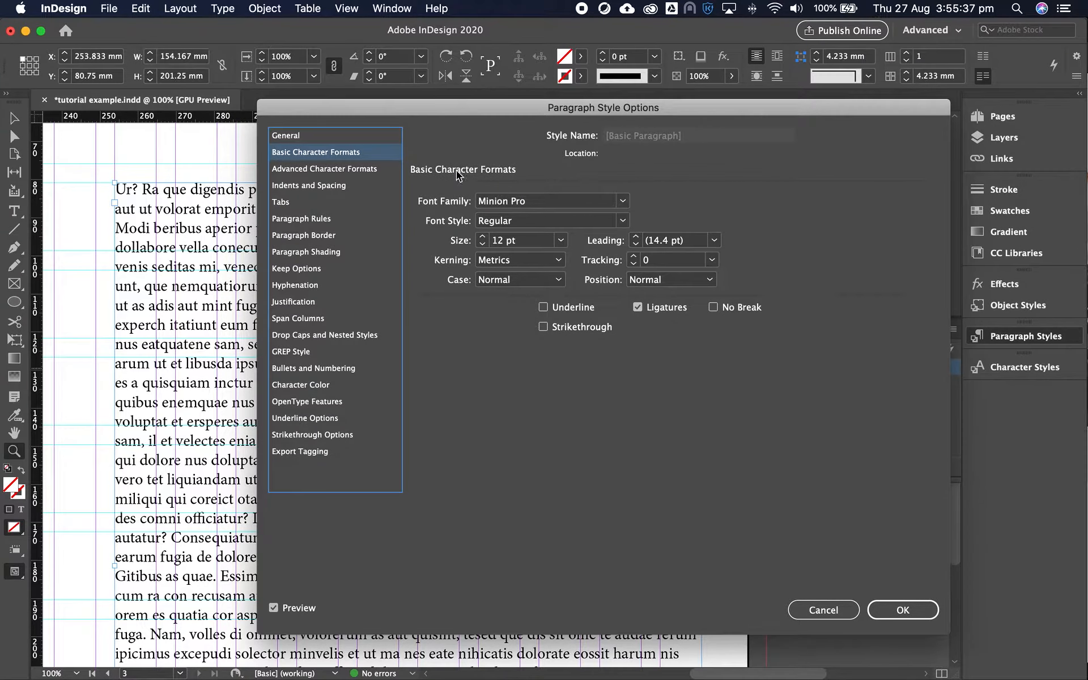
Set the [Basic Paragraph] style's font family to Helvetica and its font style to Light
left_click(624, 201)
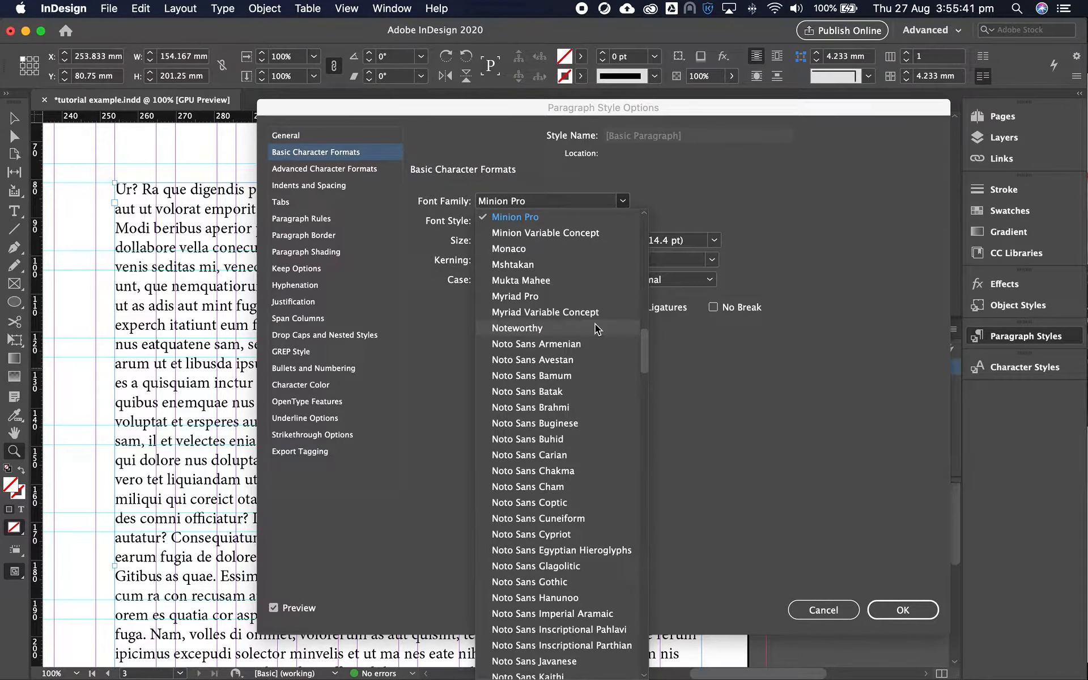
scroll(595, 327, "down", 10)
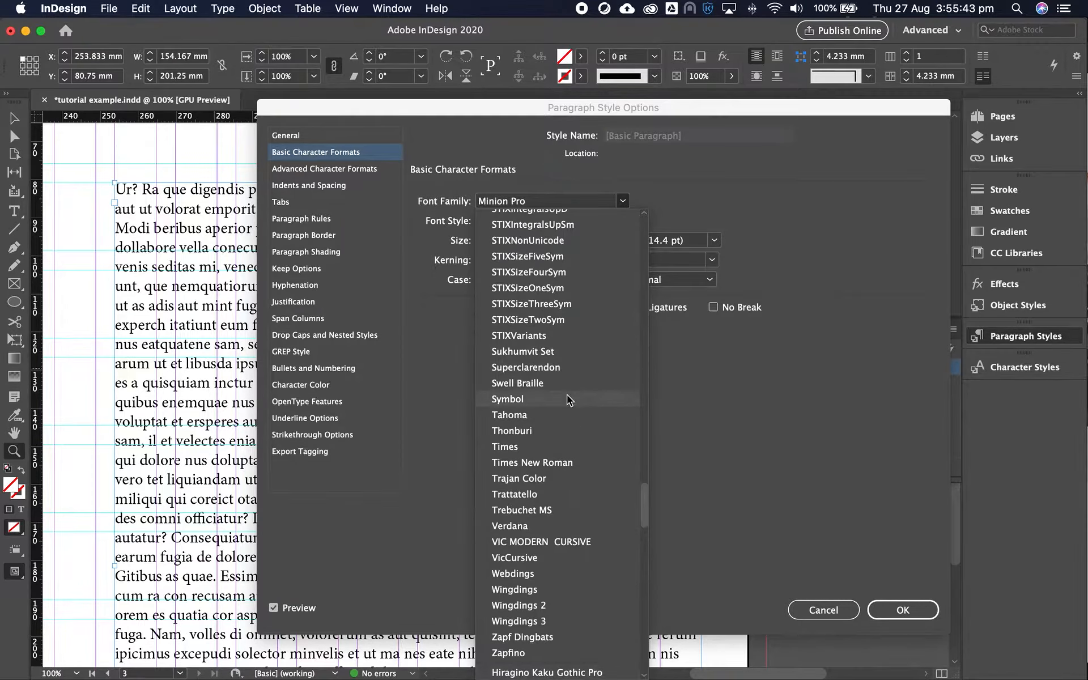
scroll(567, 396, "down", 5)
scroll(567, 394, "up", 6)
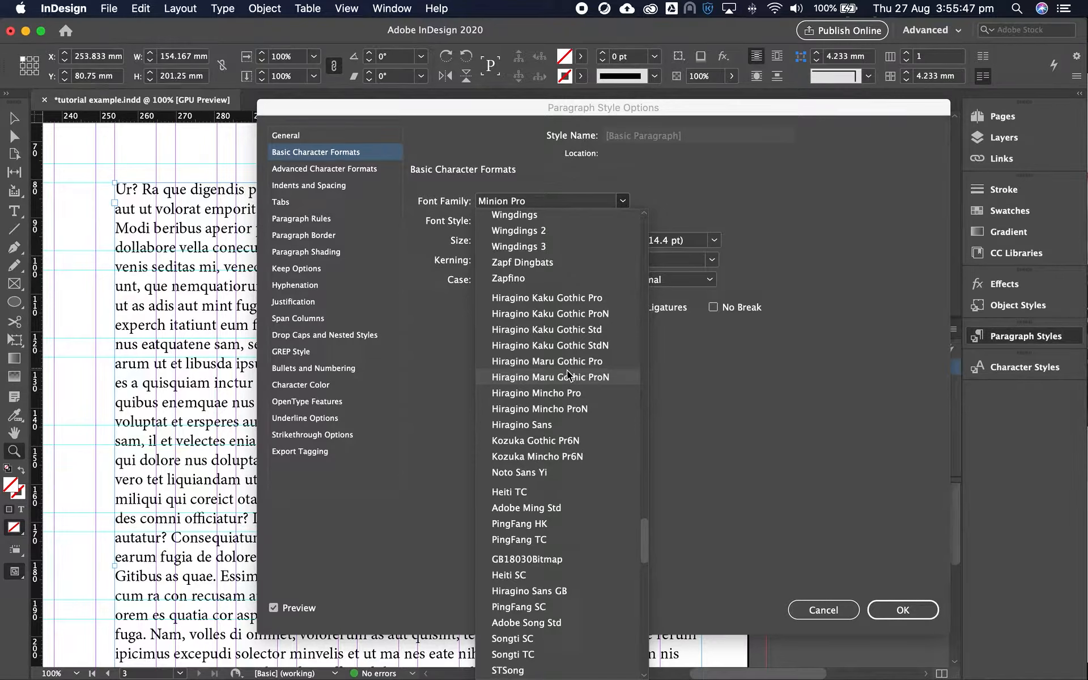
scroll(556, 418, "down", 20)
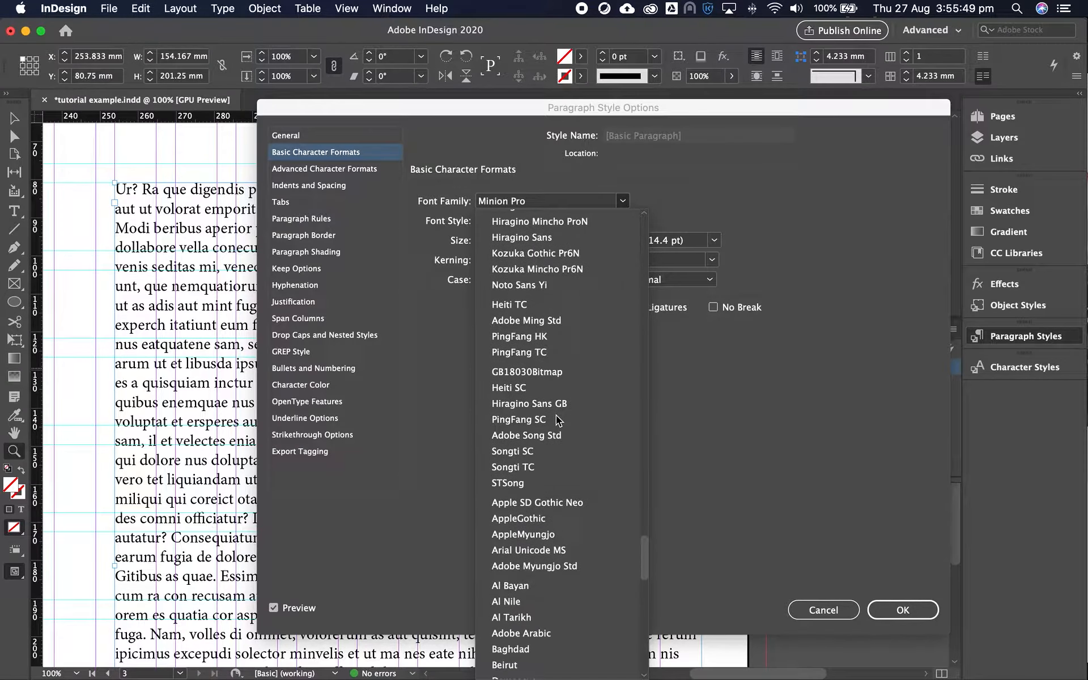
scroll(556, 415, "down", 20)
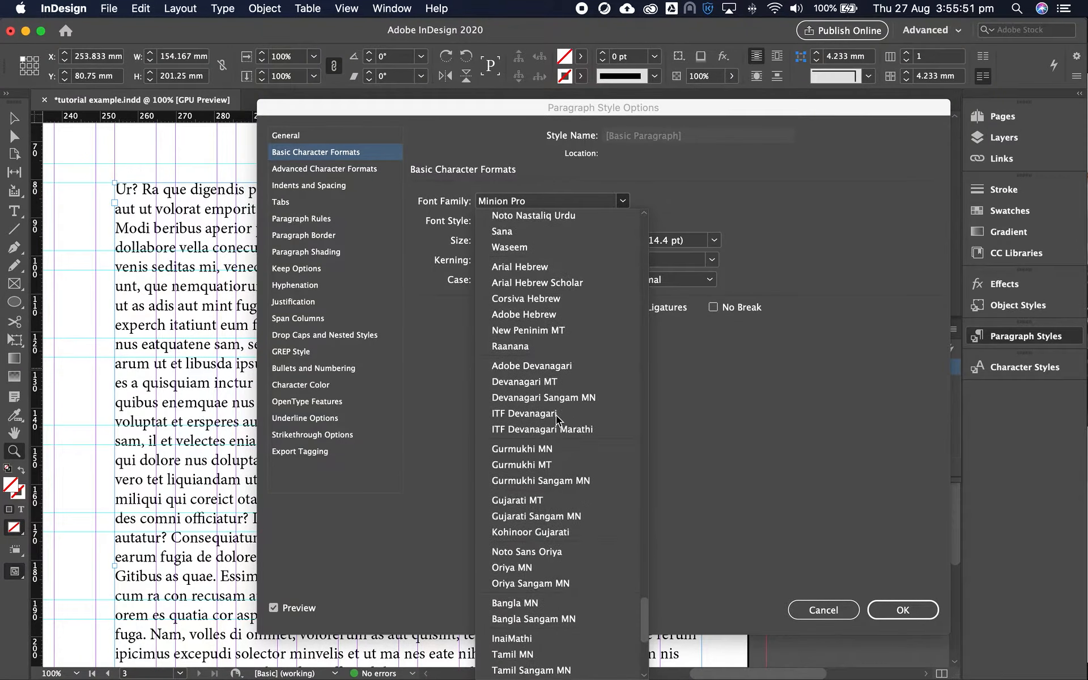
scroll(556, 415, "up", 15)
scroll(556, 415, "up", 15)
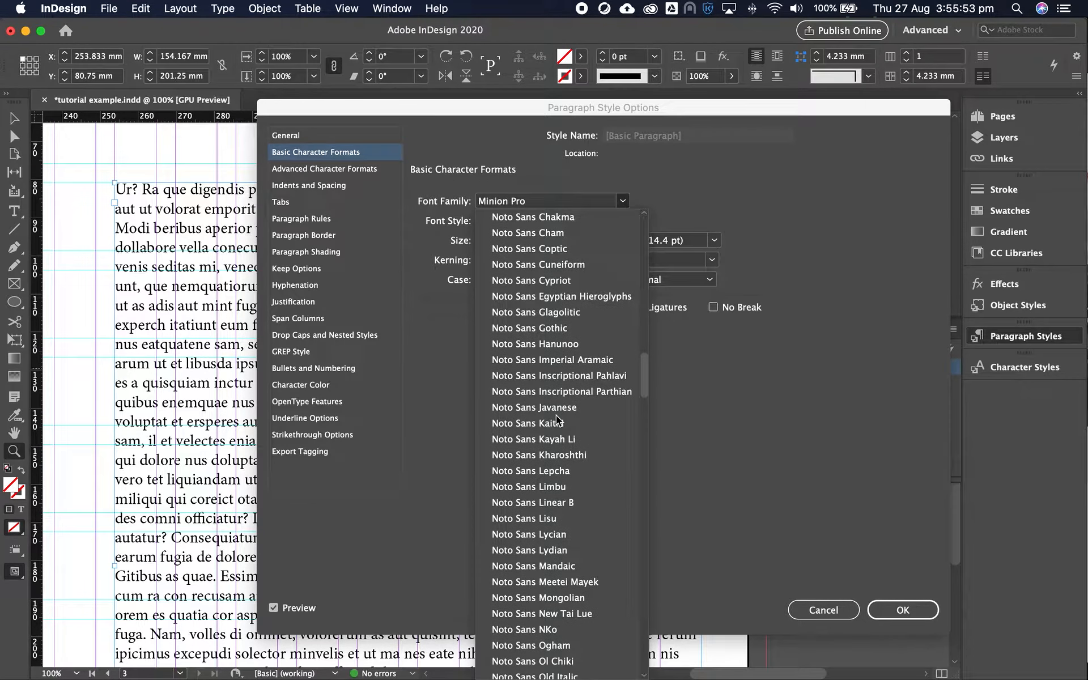
scroll(556, 420, "up", 10)
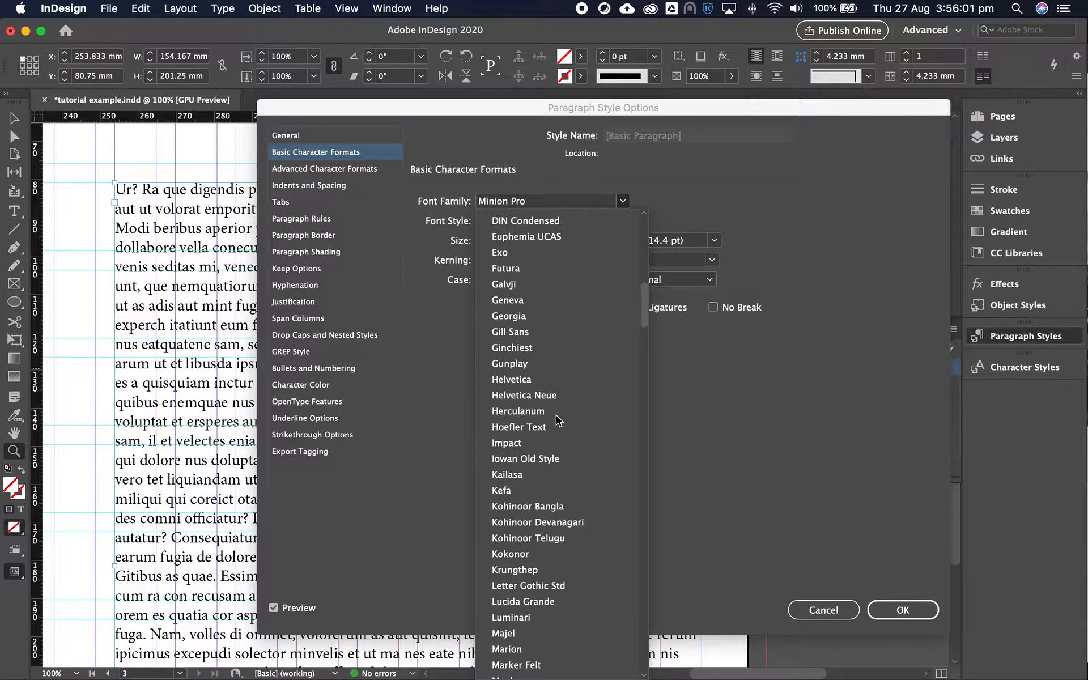
left_click(514, 381)
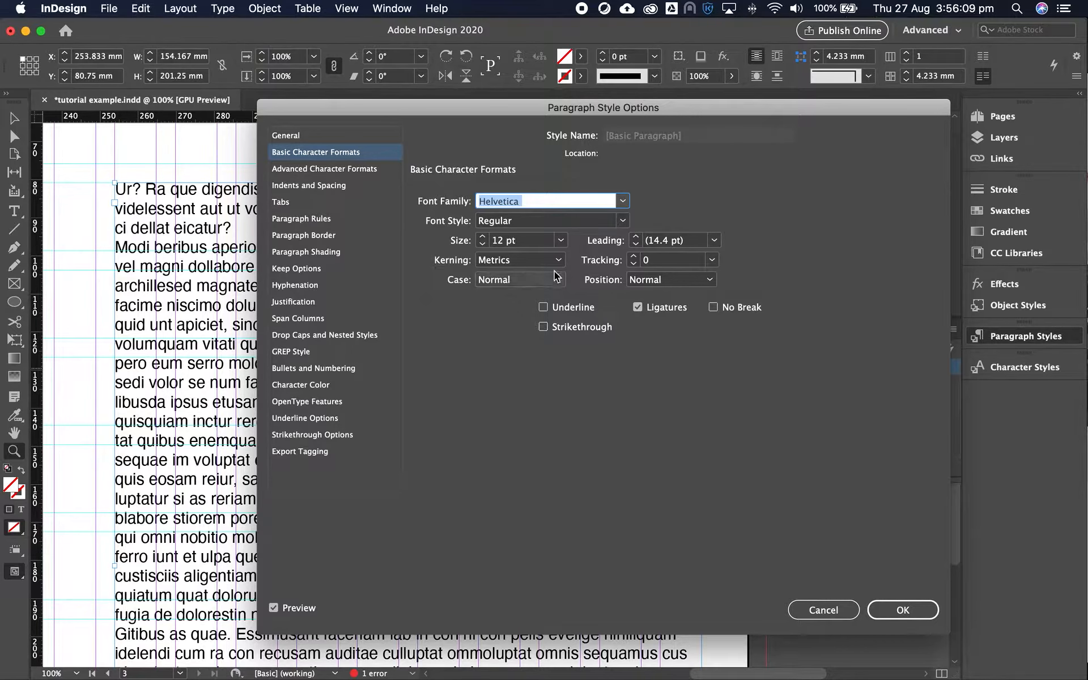
left_click(623, 220)
left_click(519, 235)
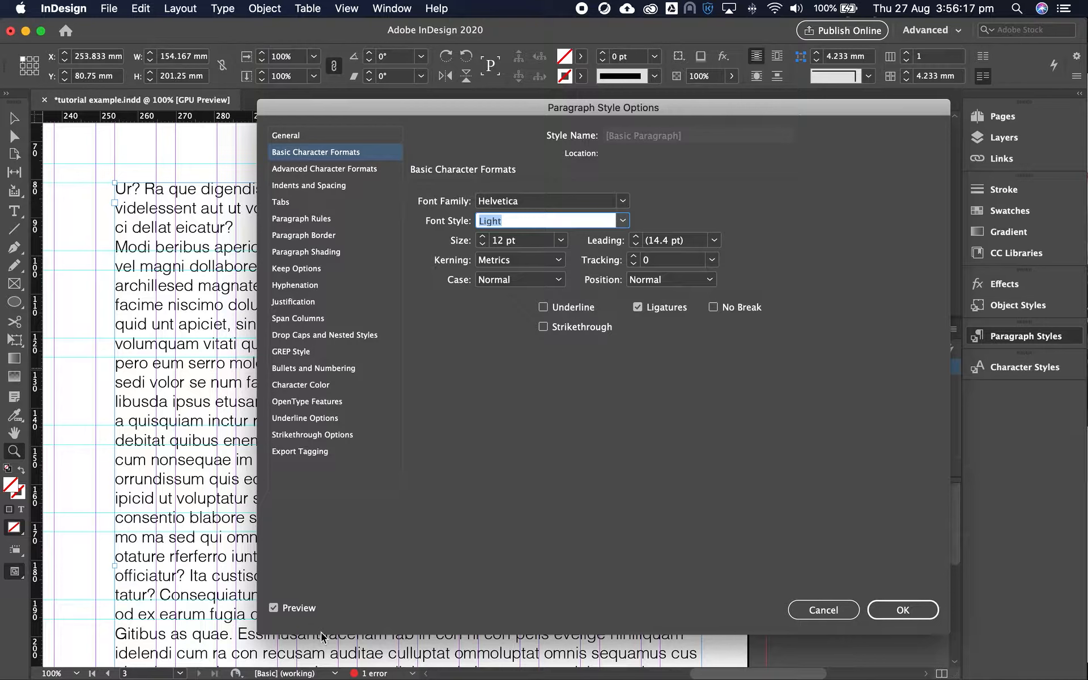
Set the paragraph style's font size to 9.5 pt and its leading to 14 pt
double_click(498, 241)
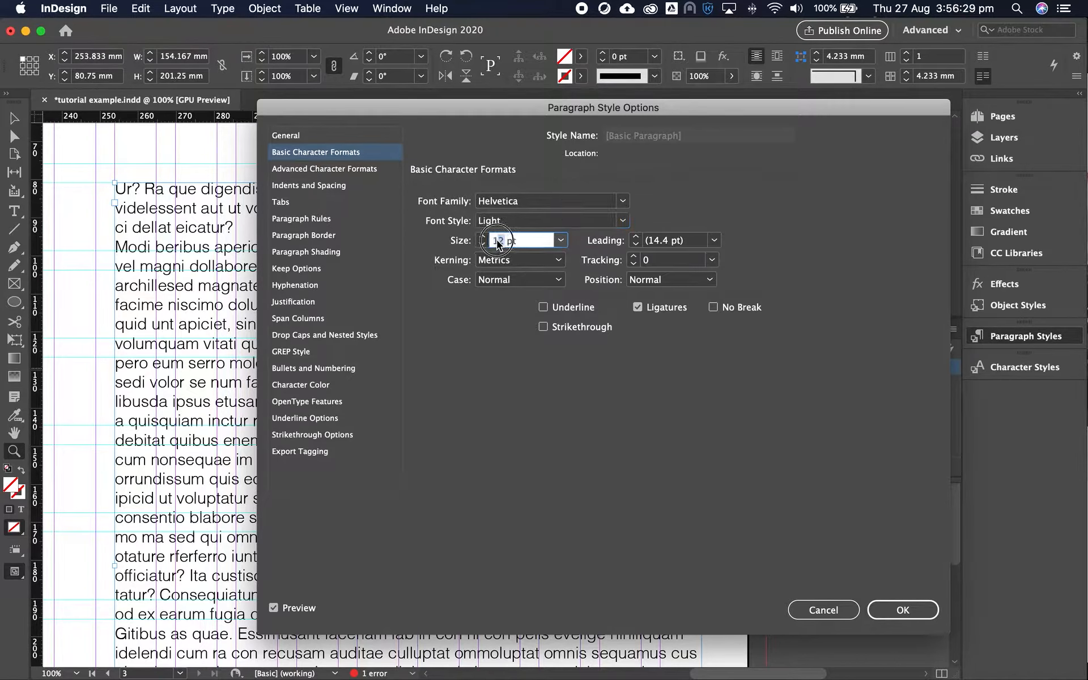
type("9")
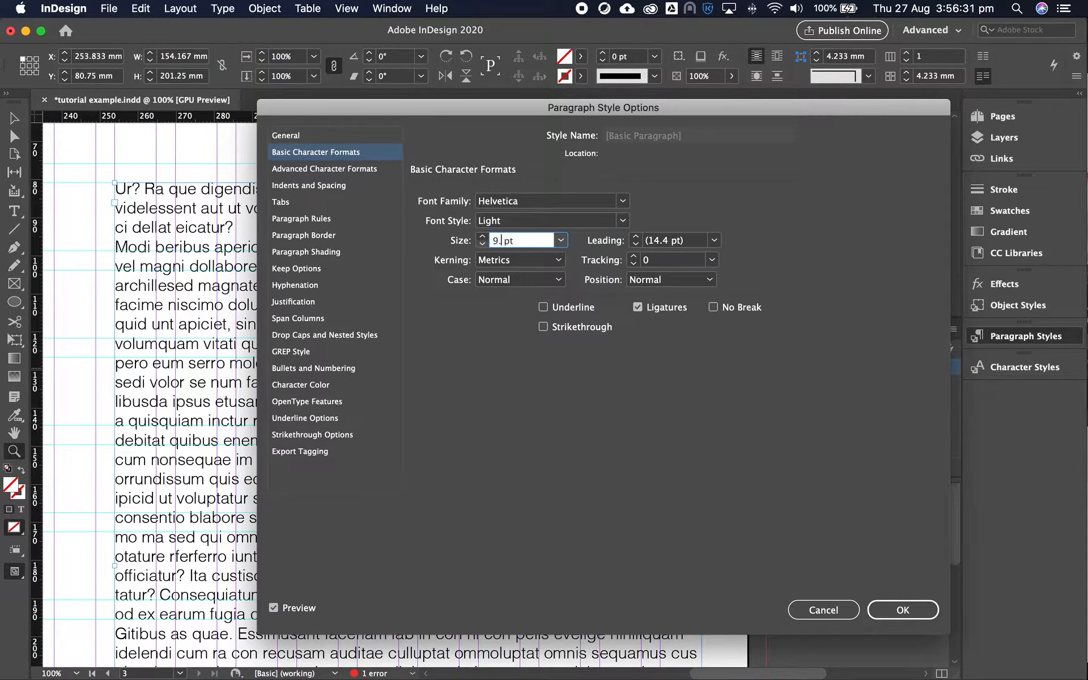
type(".5")
left_click(672, 240)
left_click(625, 242)
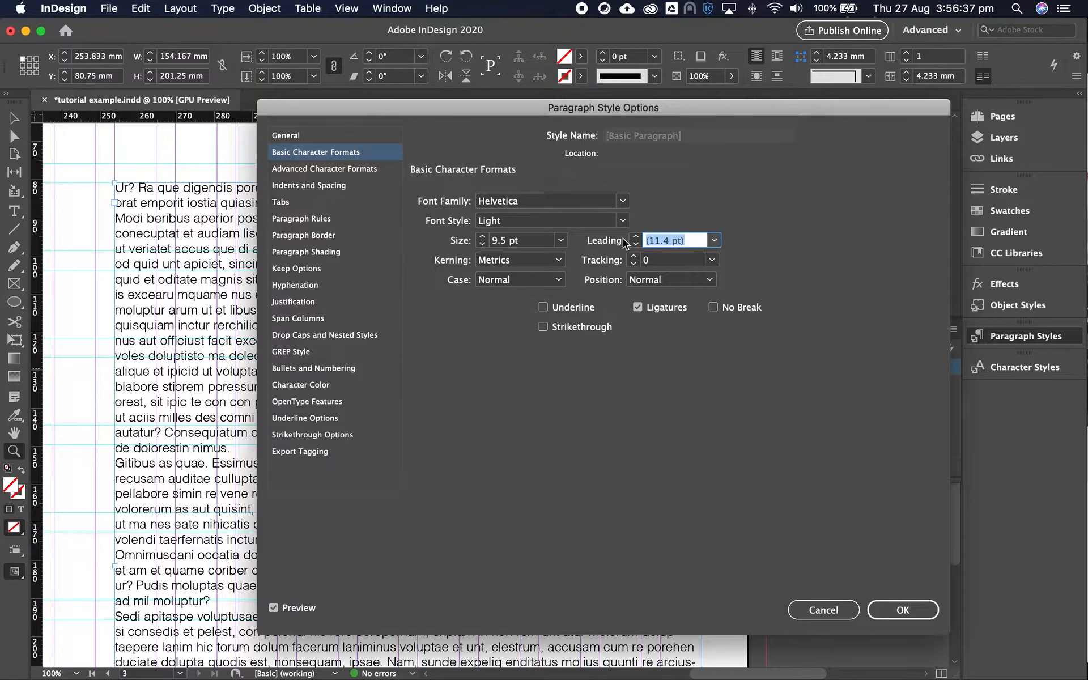
type("14")
left_click(534, 242)
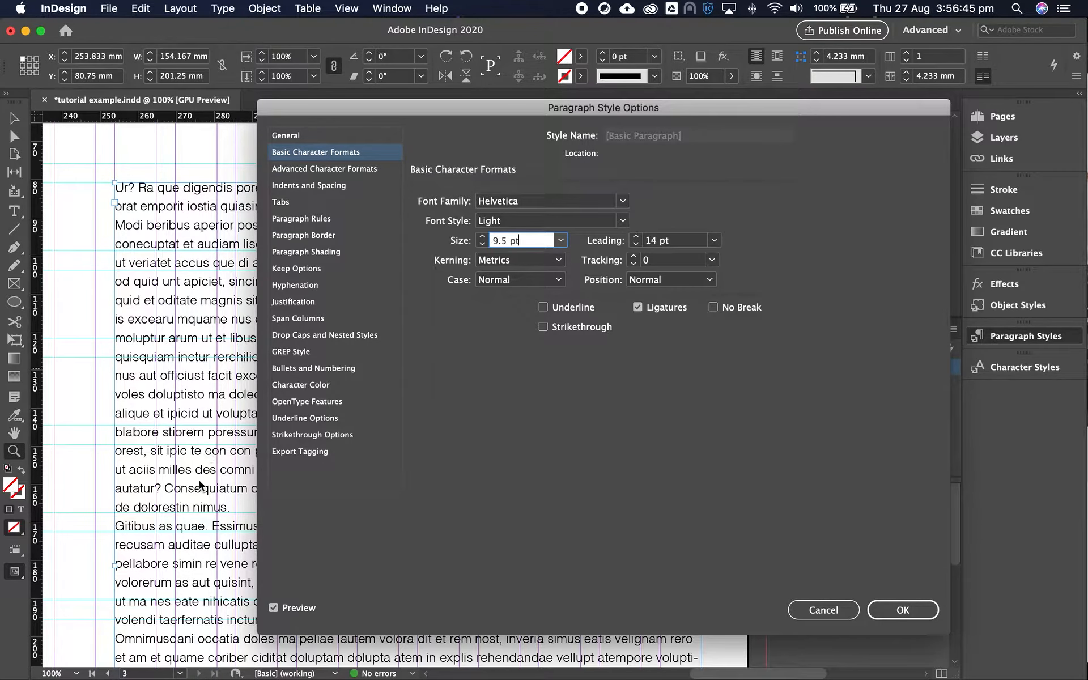
Set the paragraph style's space after to 2 mm and apply the changes to the style
left_click_drag(311, 107, 333, 100)
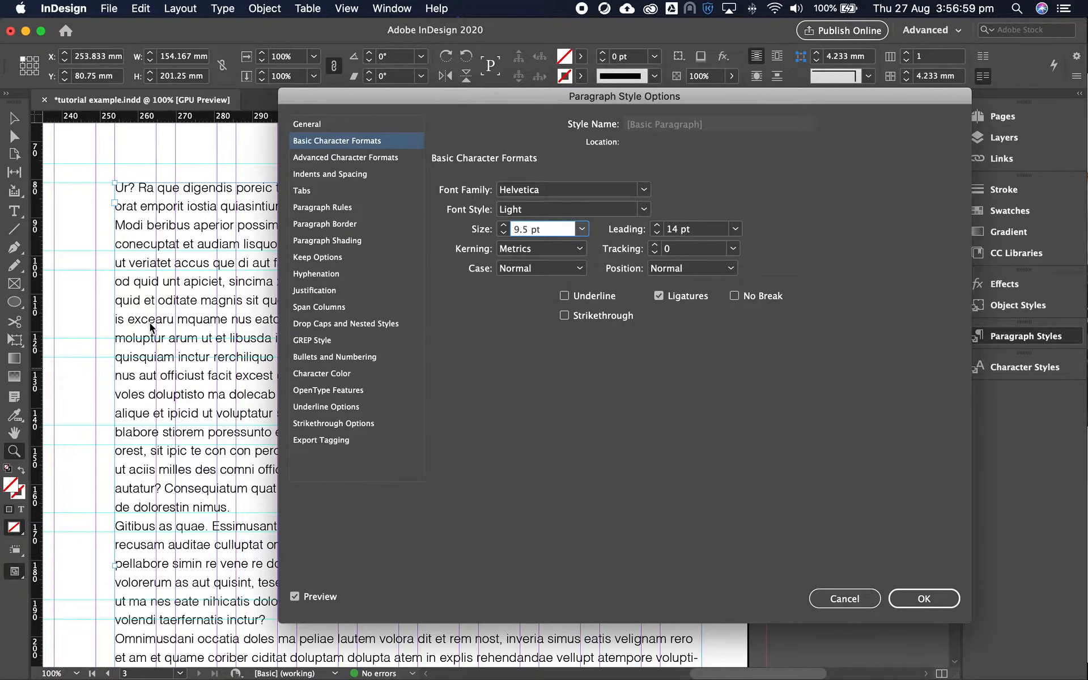
left_click_drag(427, 101, 460, 90)
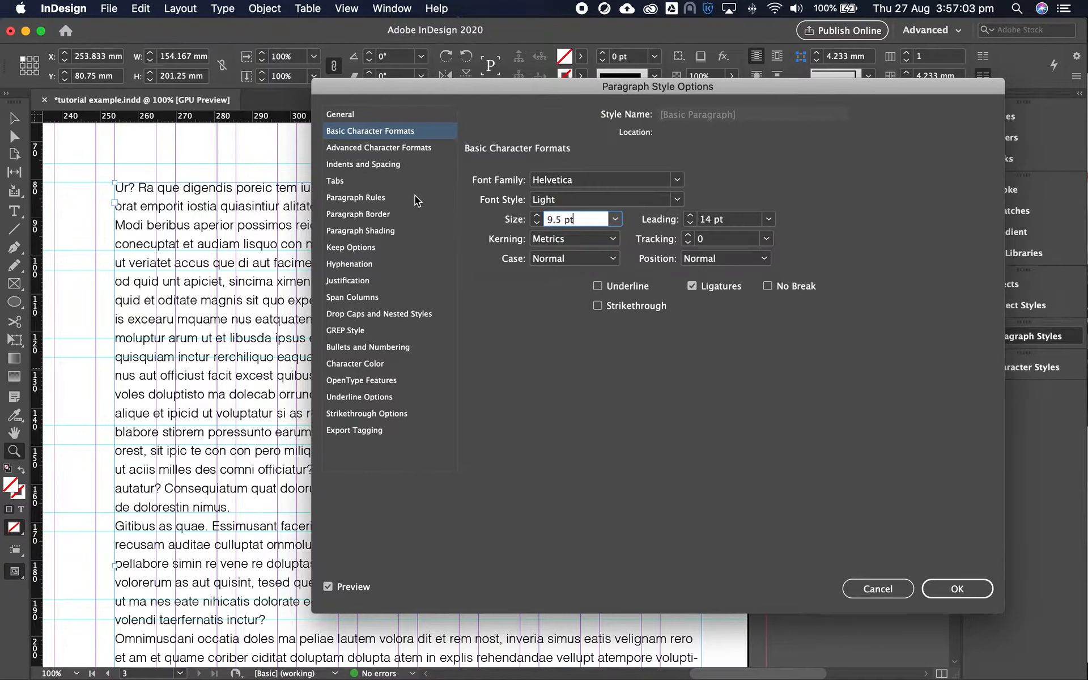
left_click(349, 165)
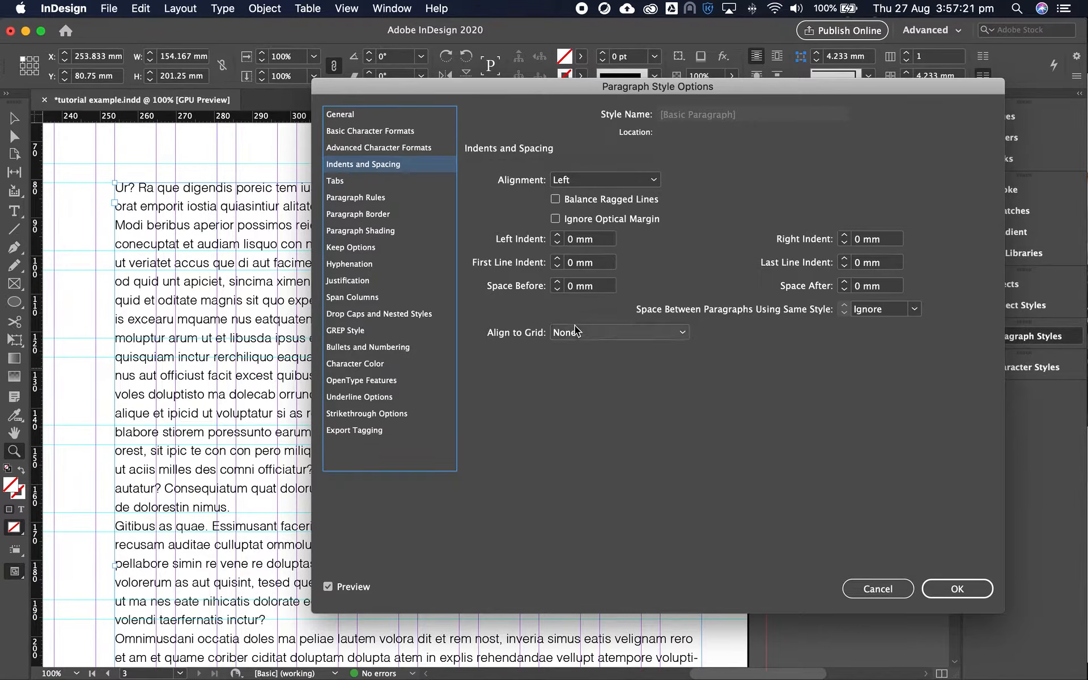
left_click(845, 283)
left_click(845, 284)
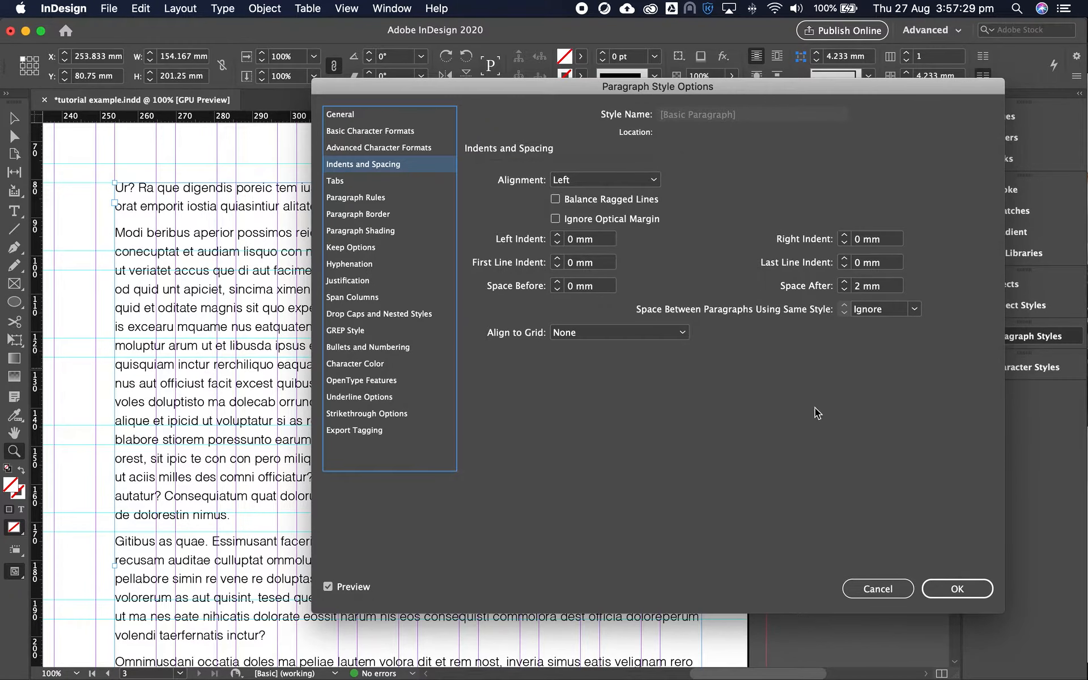
left_click(951, 587)
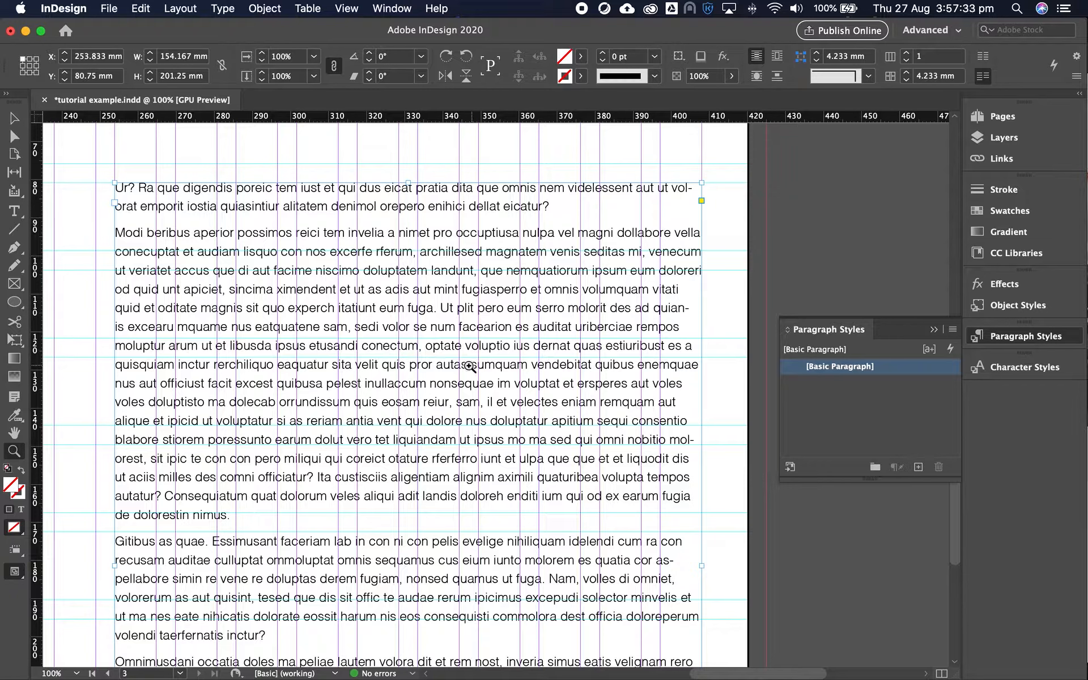
left_click(468, 384, "alt")
left_click(466, 386, "alt")
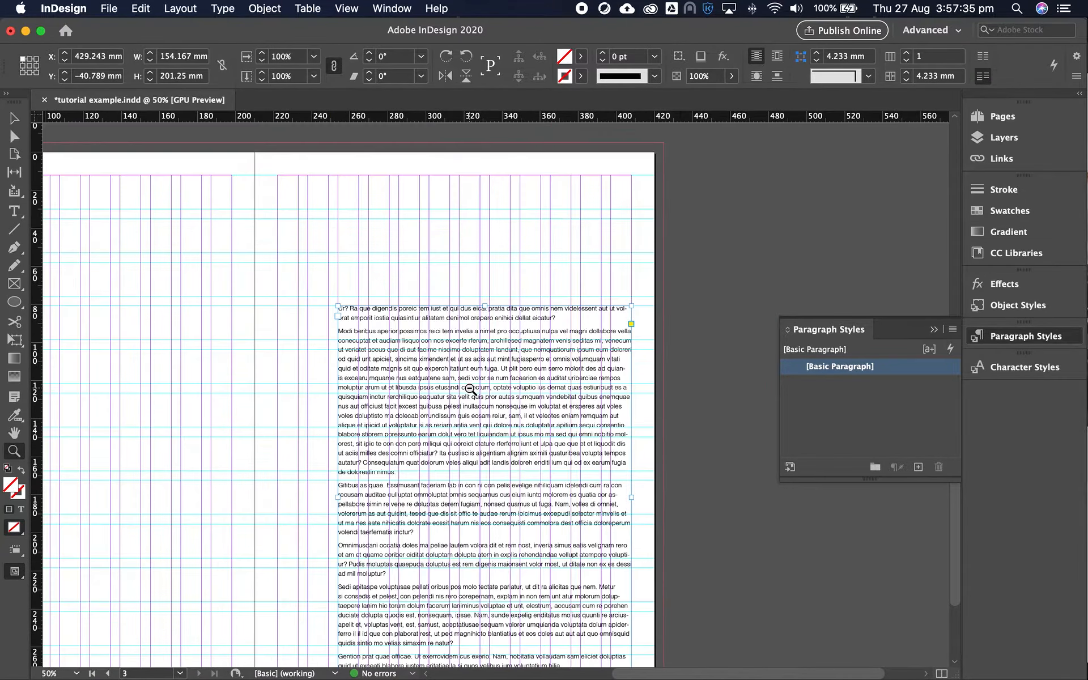
left_click(471, 389, "alt")
left_click(553, 483)
left_click(590, 419)
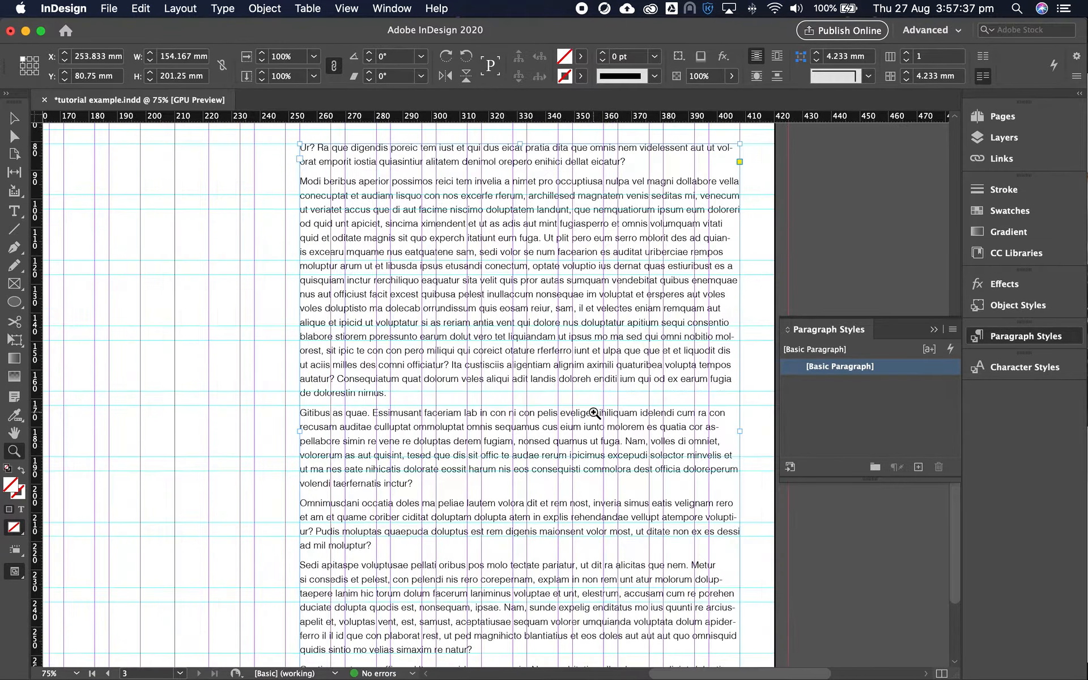
left_click(578, 257)
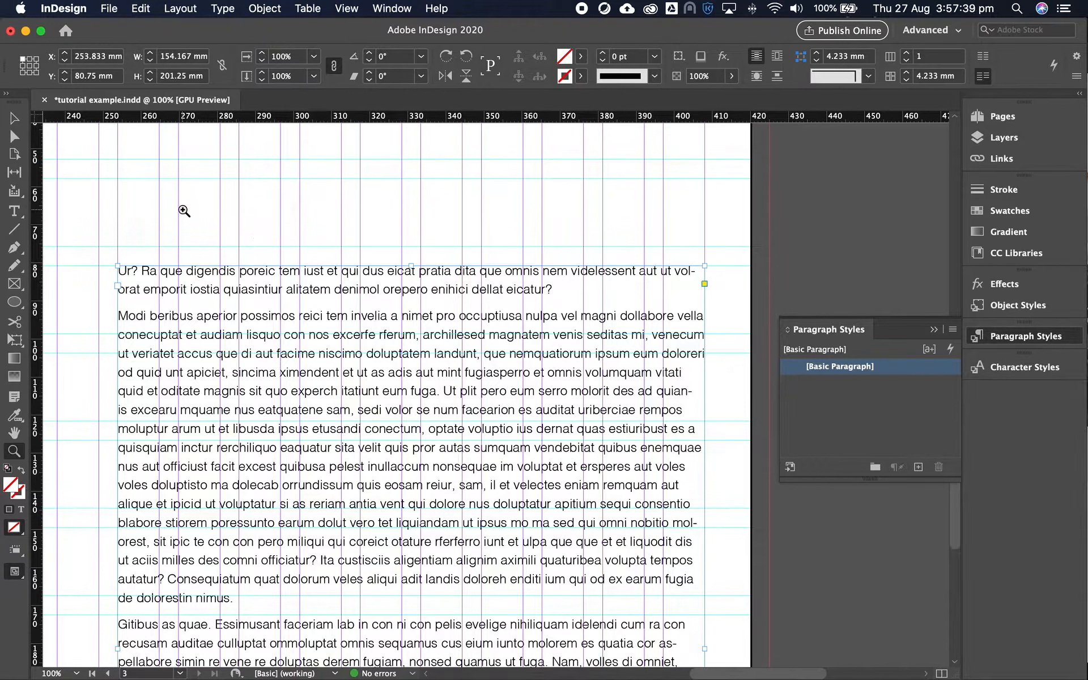
Set the placeholder text frame to three fixed-number columns in its text frame options
left_click(15, 119)
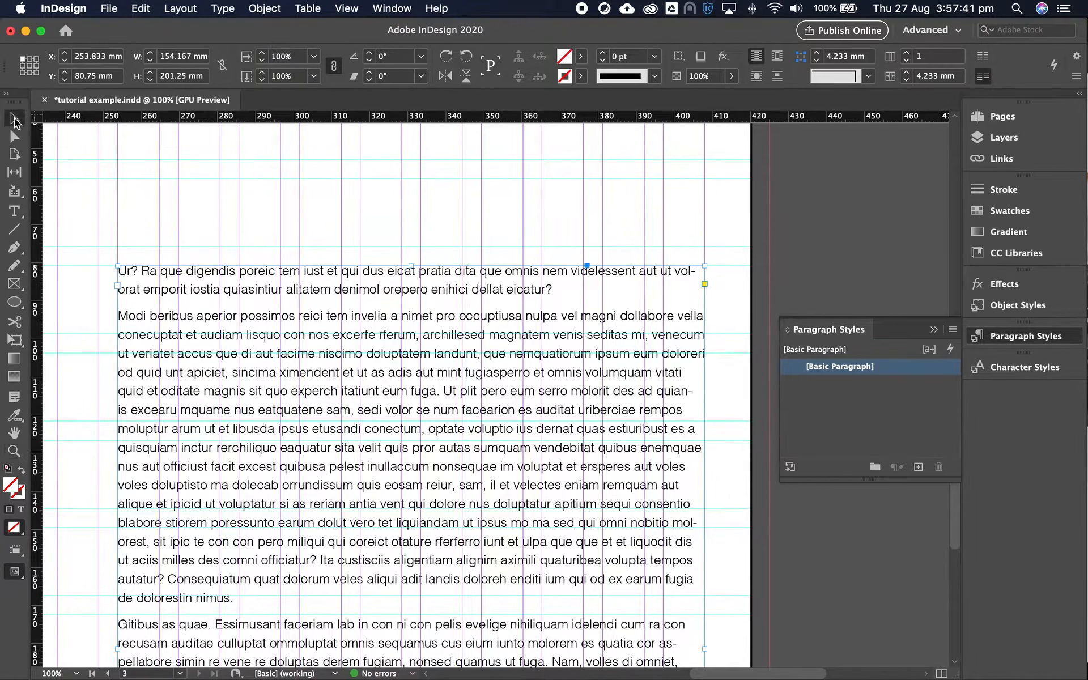
right_click(285, 333)
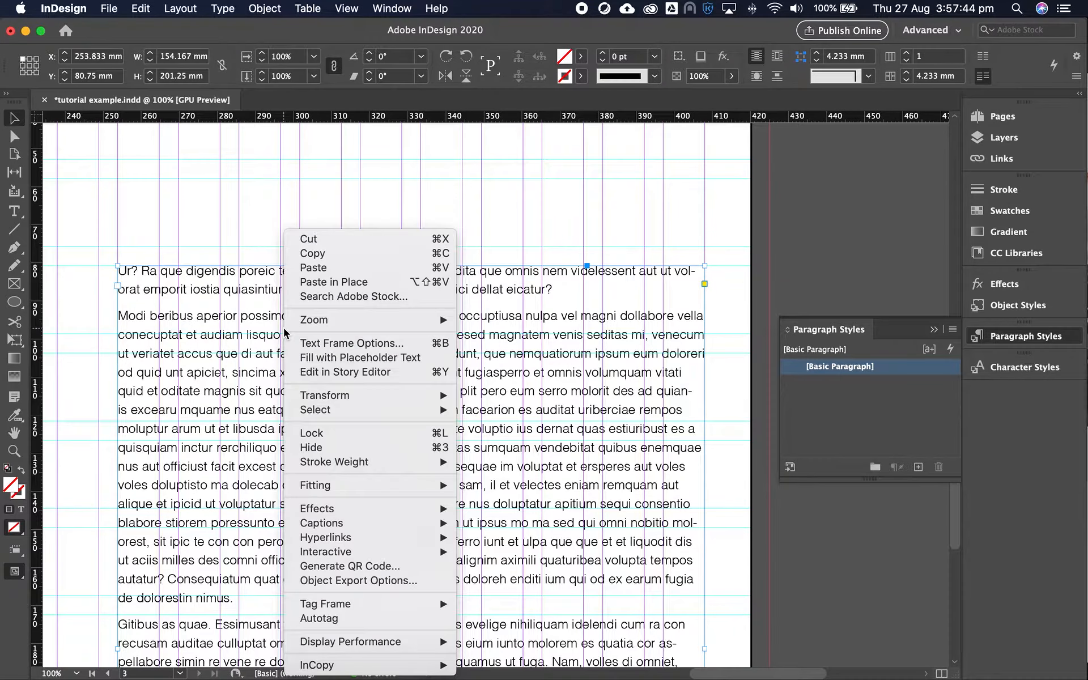
left_click(349, 343)
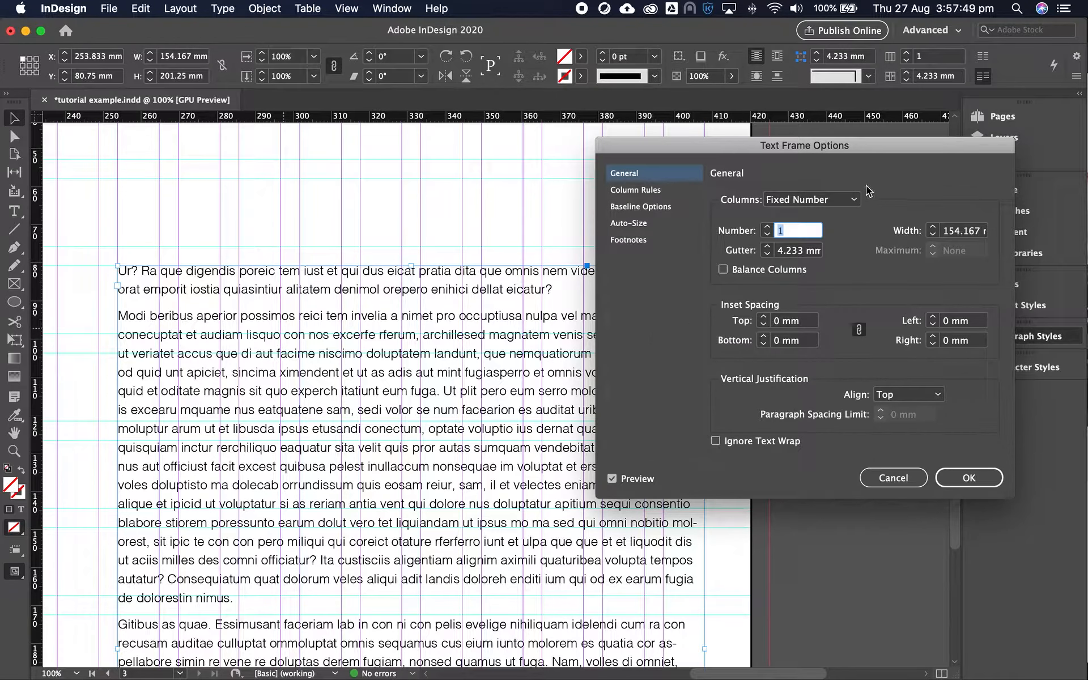
left_click_drag(859, 150, 762, 151)
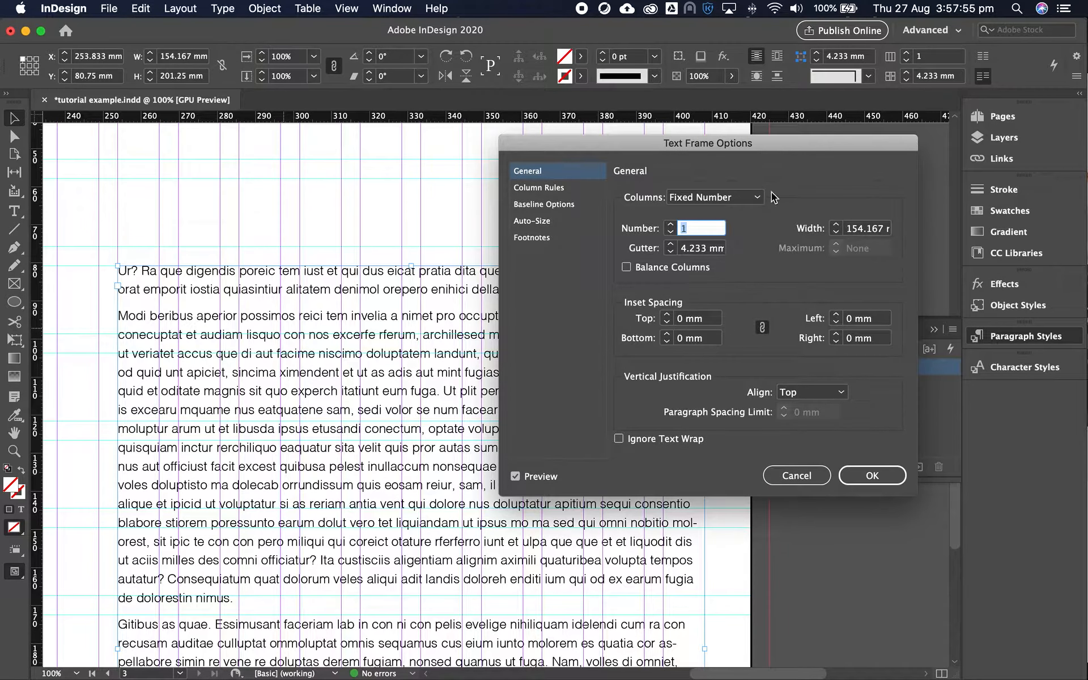
left_click(670, 225)
left_click(670, 225)
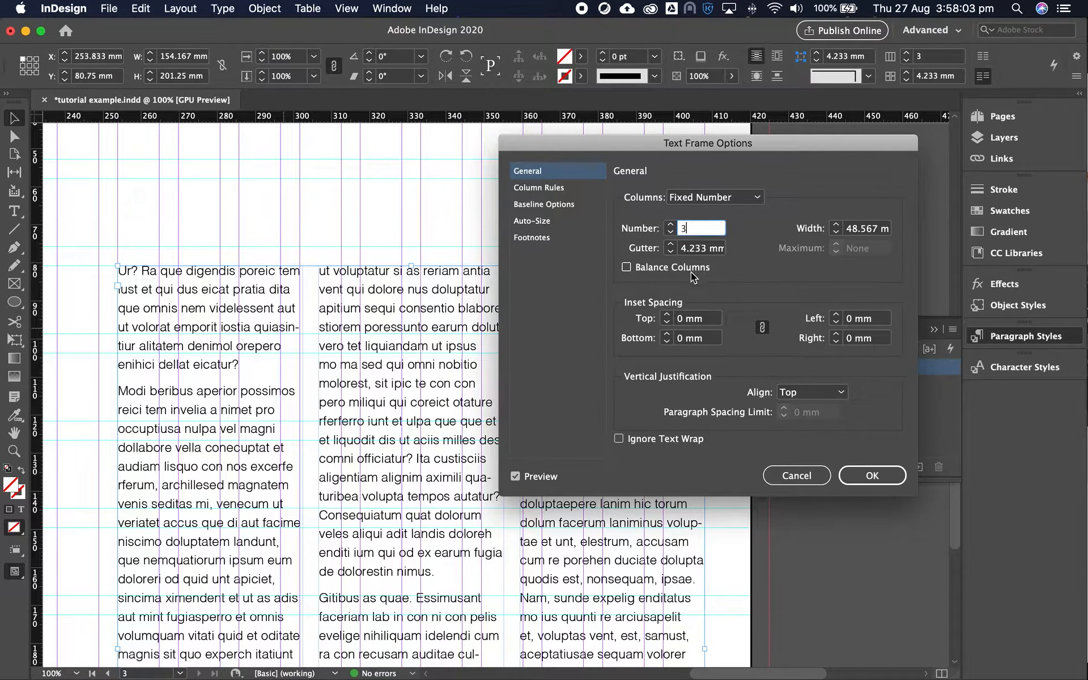
Balance the text frame's columns, set the gutter to 5 mm and apply the frame options
left_click(663, 270)
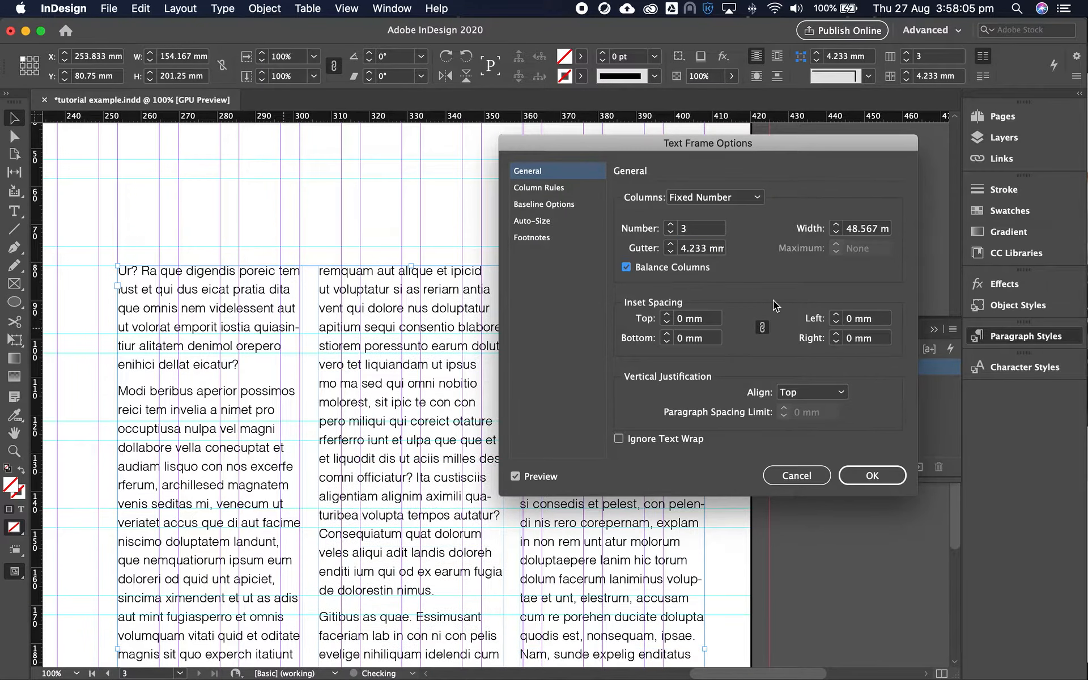
left_click(671, 245)
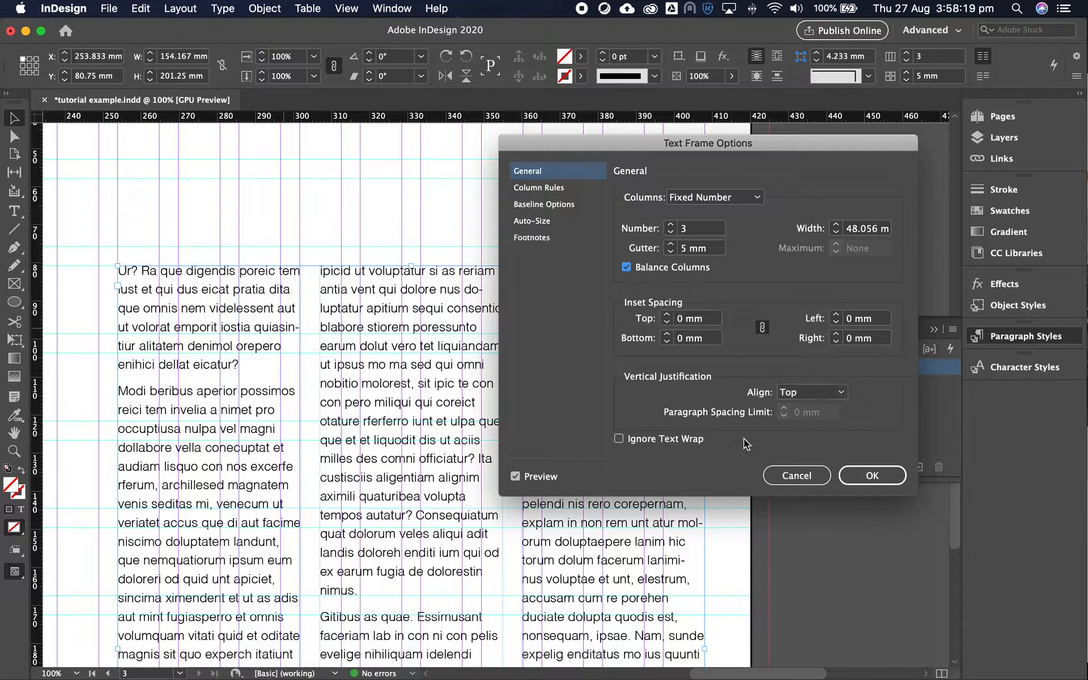
left_click(558, 193)
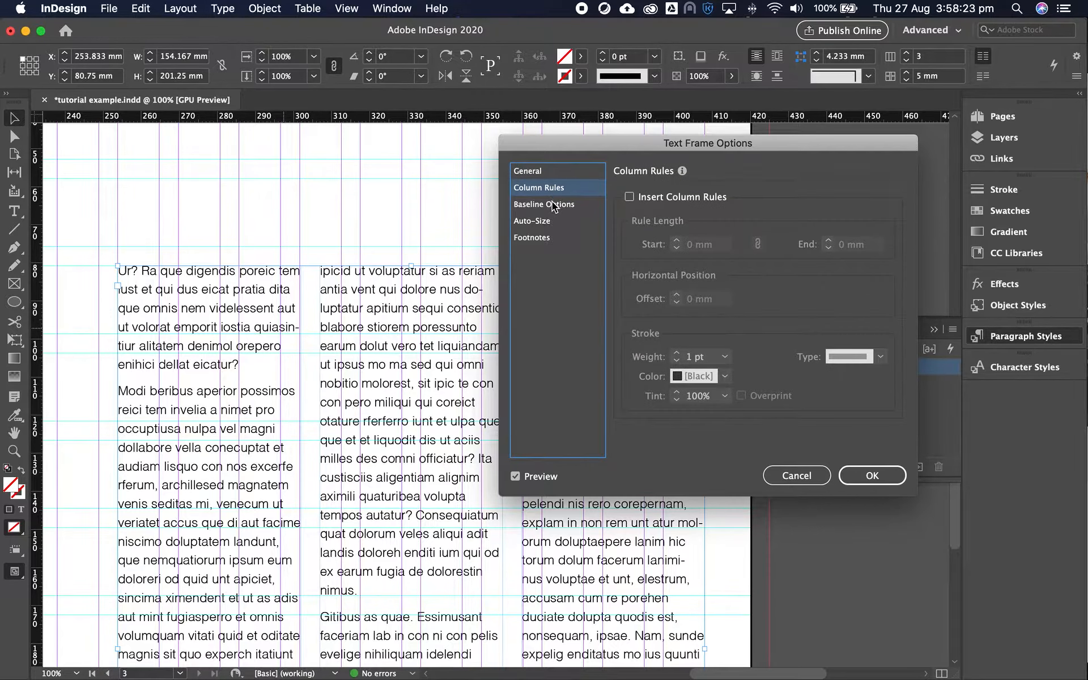
left_click(554, 205)
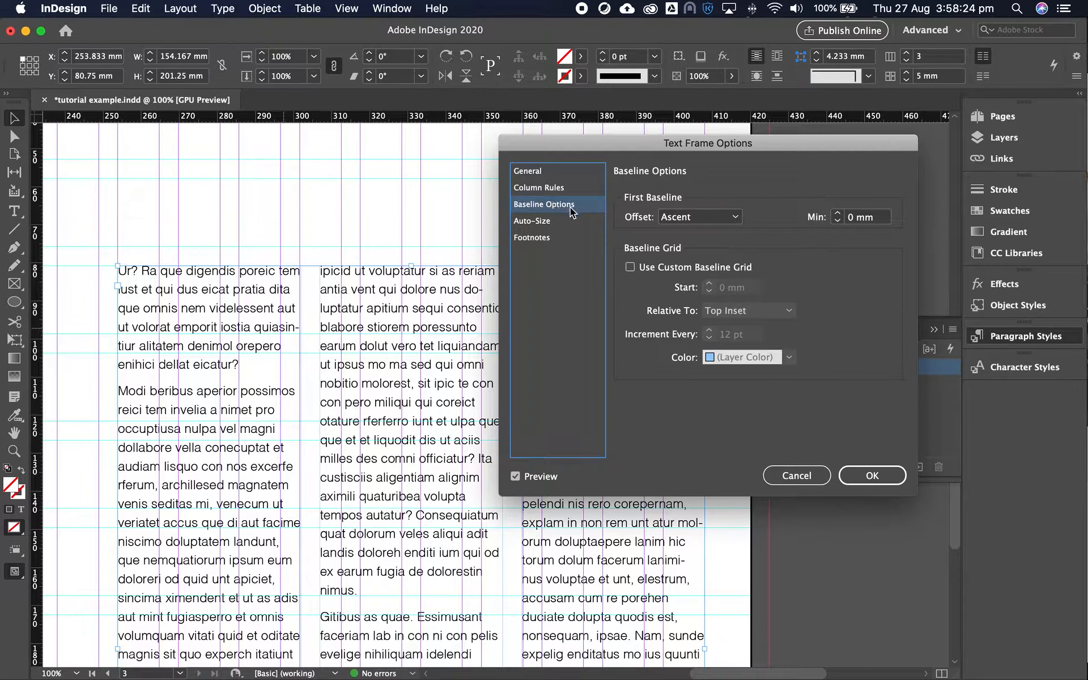
left_click(538, 223)
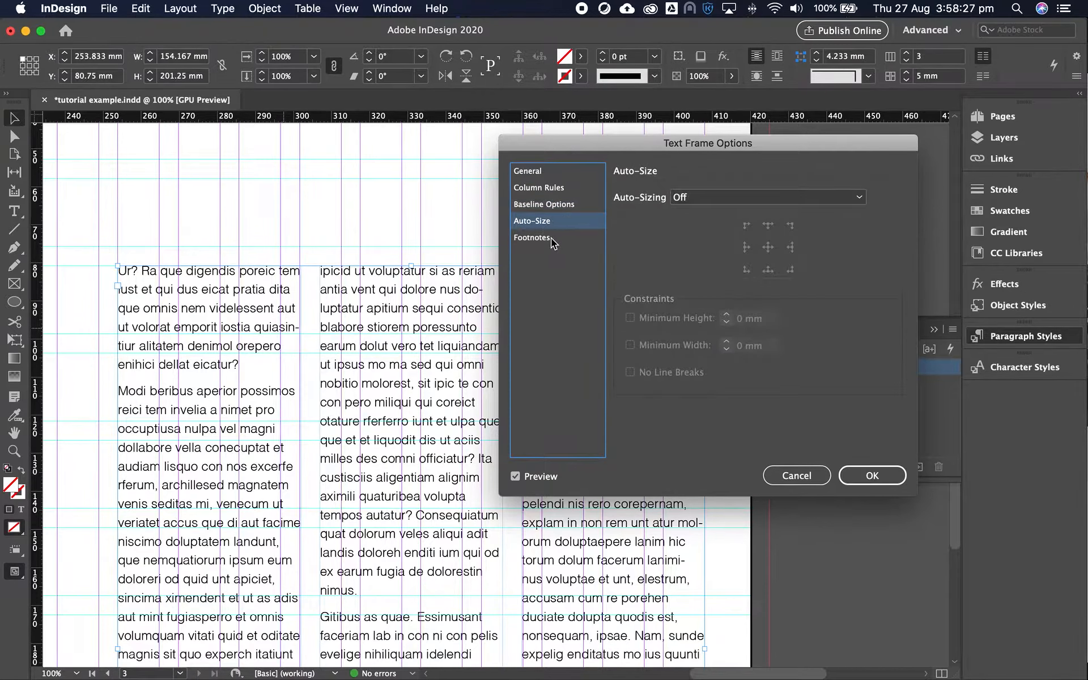
left_click(541, 172)
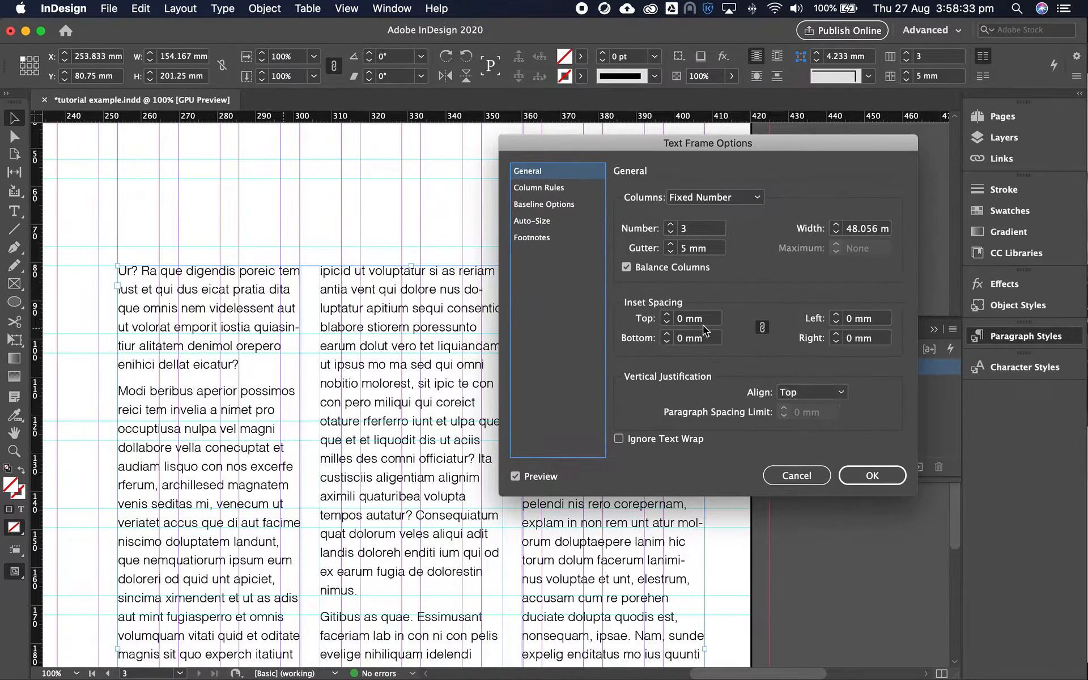
left_click(872, 475)
left_click(510, 218)
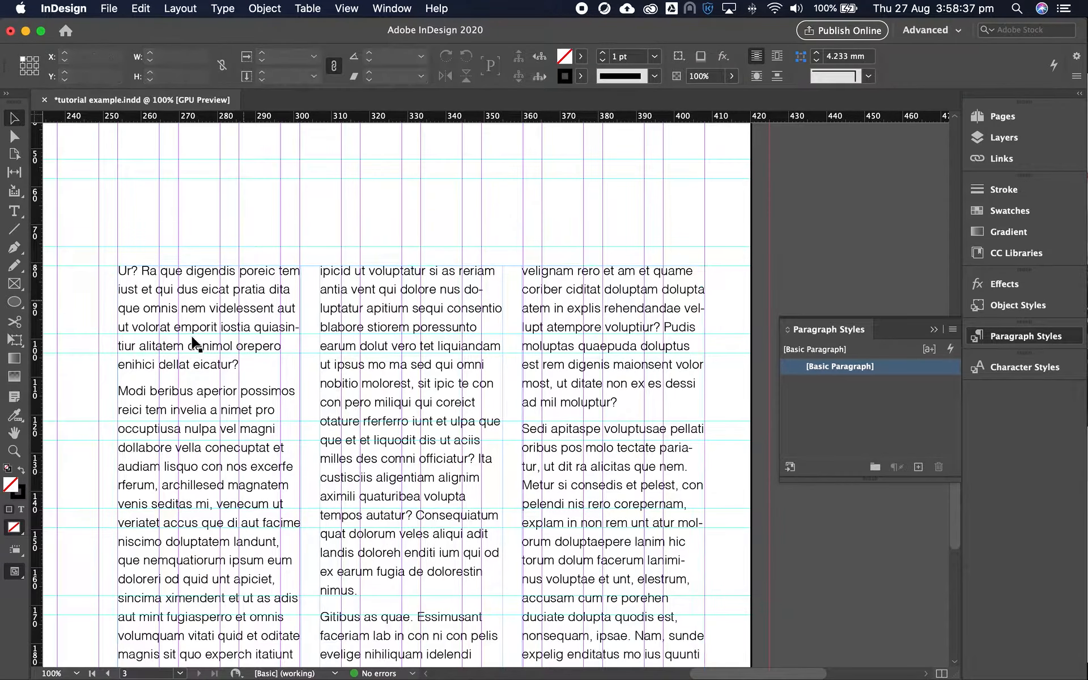
Narrow the three-column text frame from its left edge to the 269.75 mm grid line, making it 138.25 mm wide
left_click(150, 359)
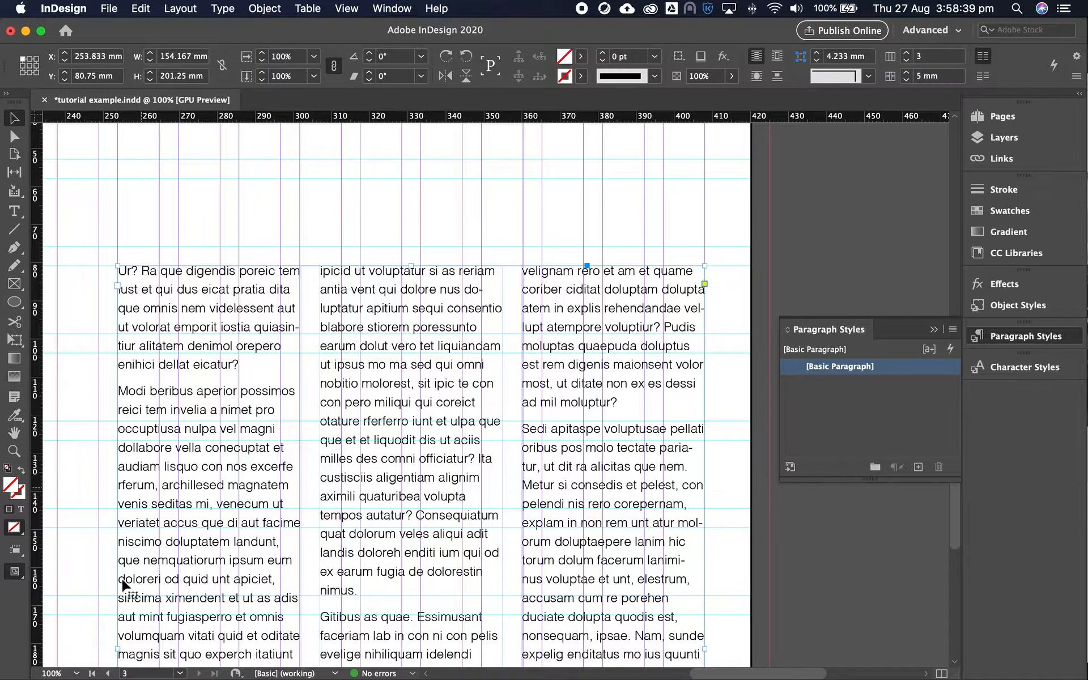
left_click_drag(118, 649, 179, 646)
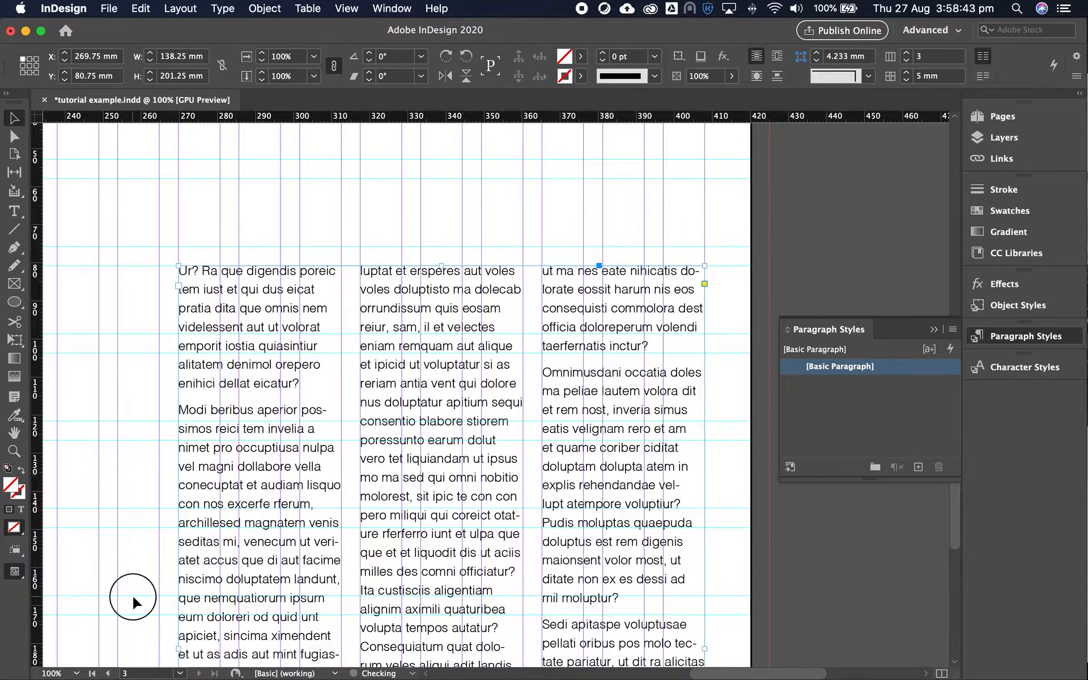
key("super+shift+a")
Check the three-column text layout on the spread with the guides hidden, and show the guides again
key("z")
left_click(502, 404, "alt")
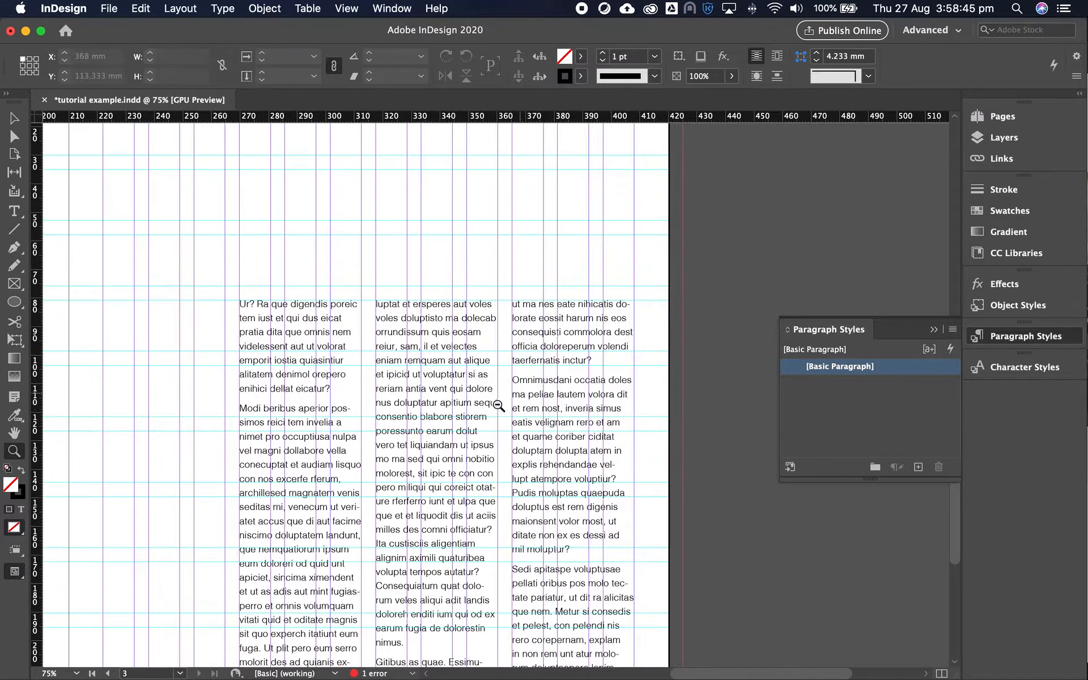
left_click(479, 413, "alt")
left_click(479, 413, "alt")
left_click(532, 445)
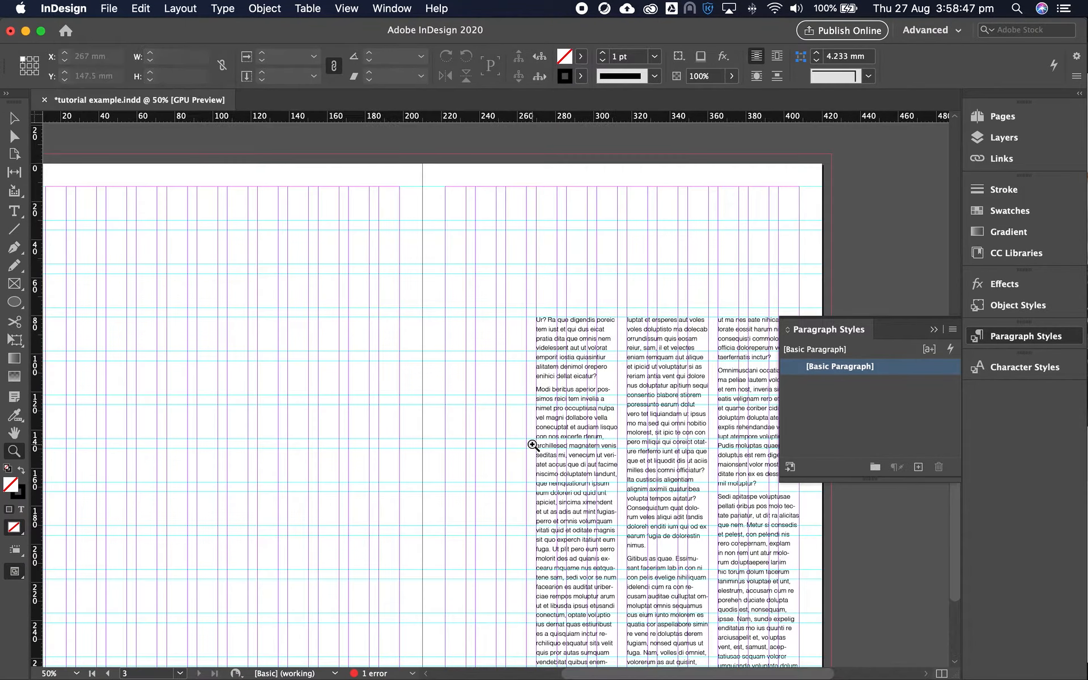
left_click_drag(636, 452, 537, 378)
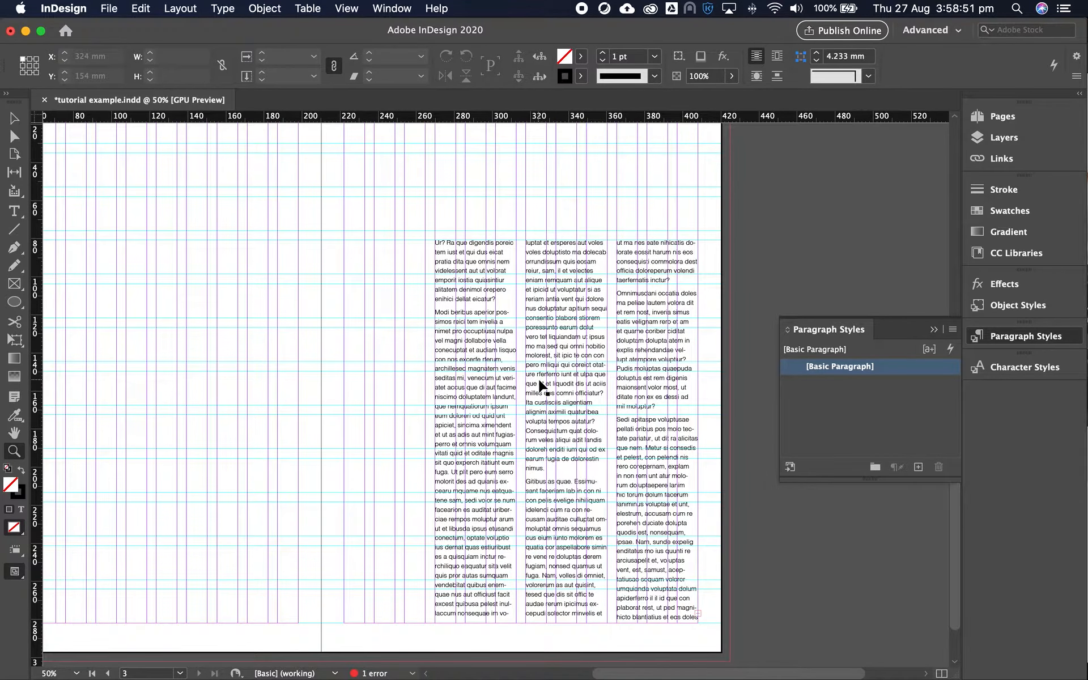
key("super+;")
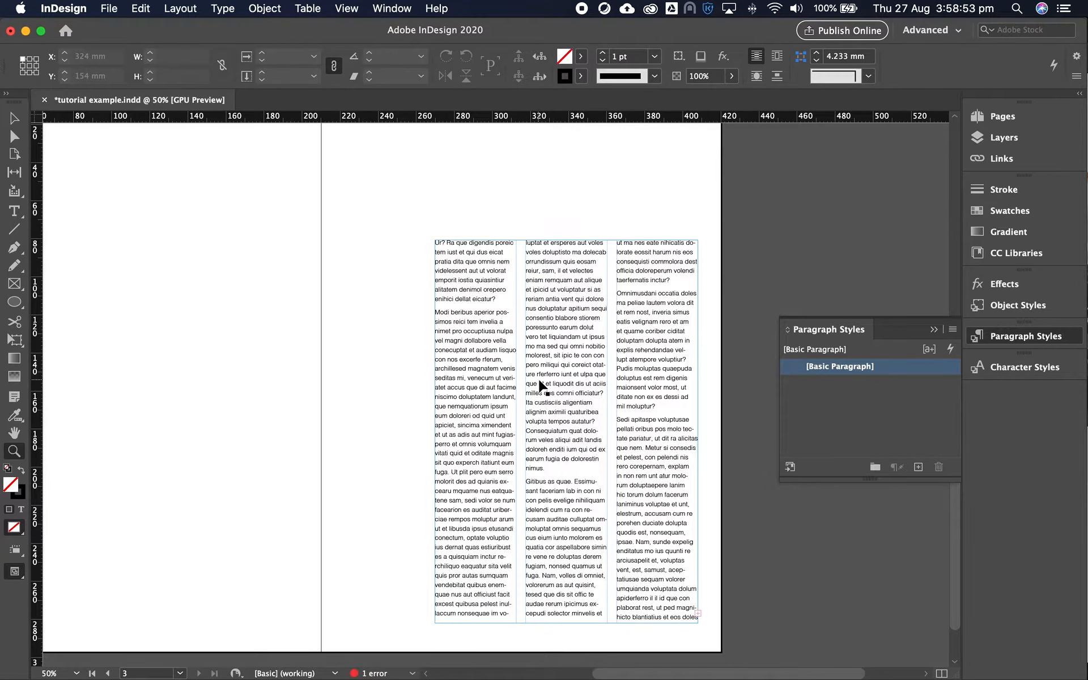
left_click(618, 300, "alt")
left_click(589, 499)
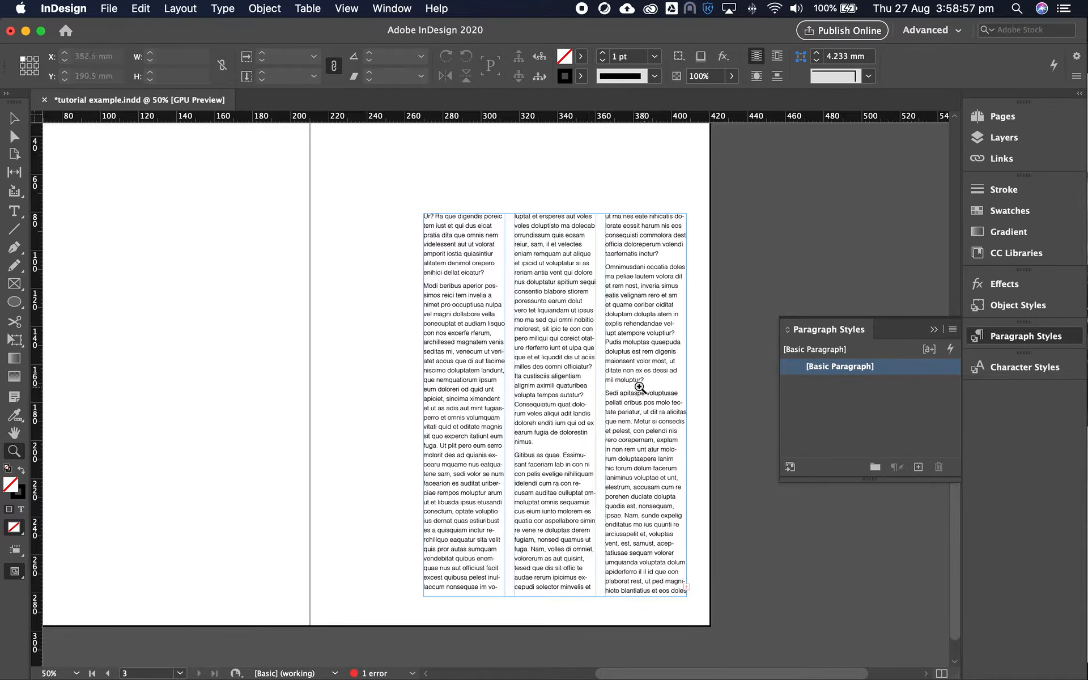
left_click_drag(624, 292, 617, 389)
left_click_drag(467, 422, 456, 375)
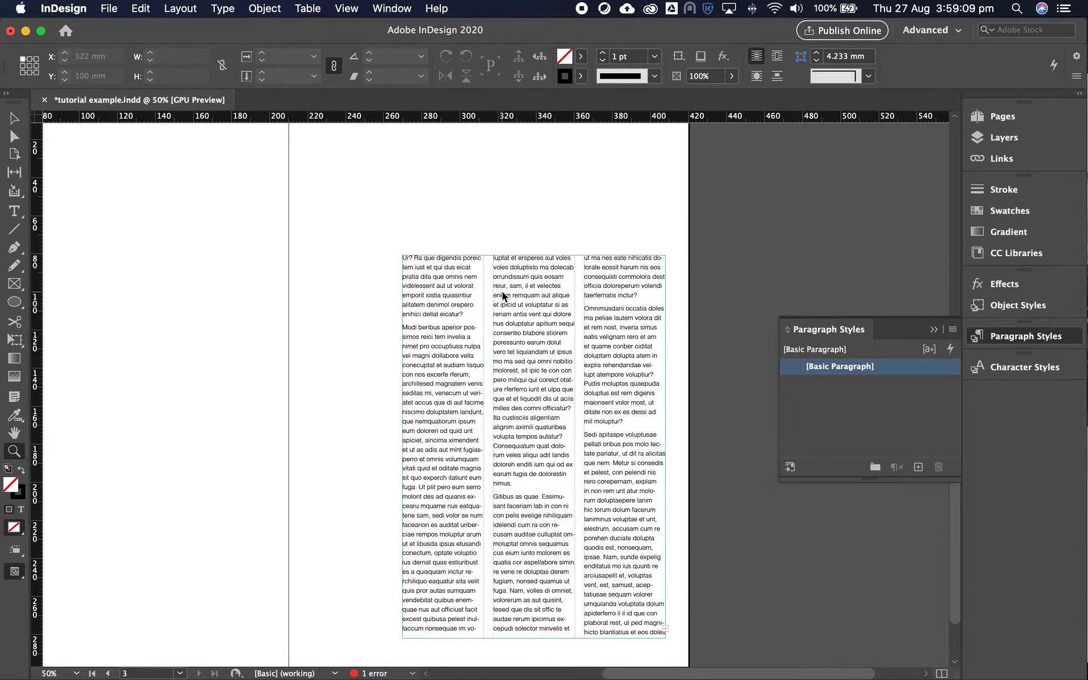
key("super+semicolon")
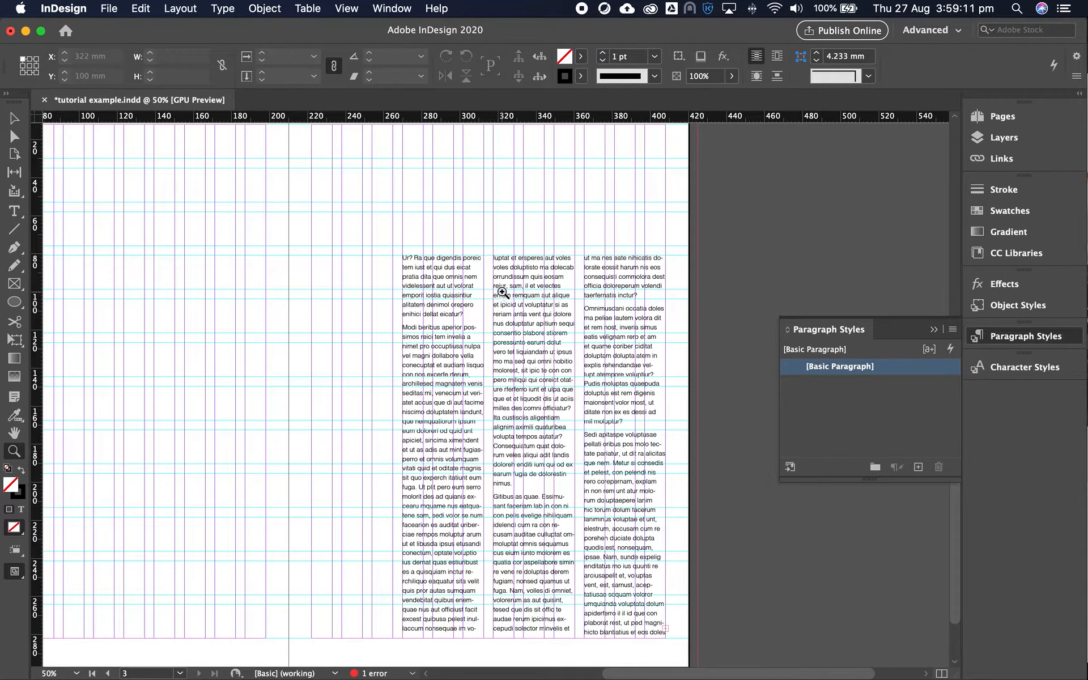
Replace the opening "Ur?" of the first column with the heading "Toorongo Falls Reserve" on its own line
left_click(528, 309)
left_click(546, 421)
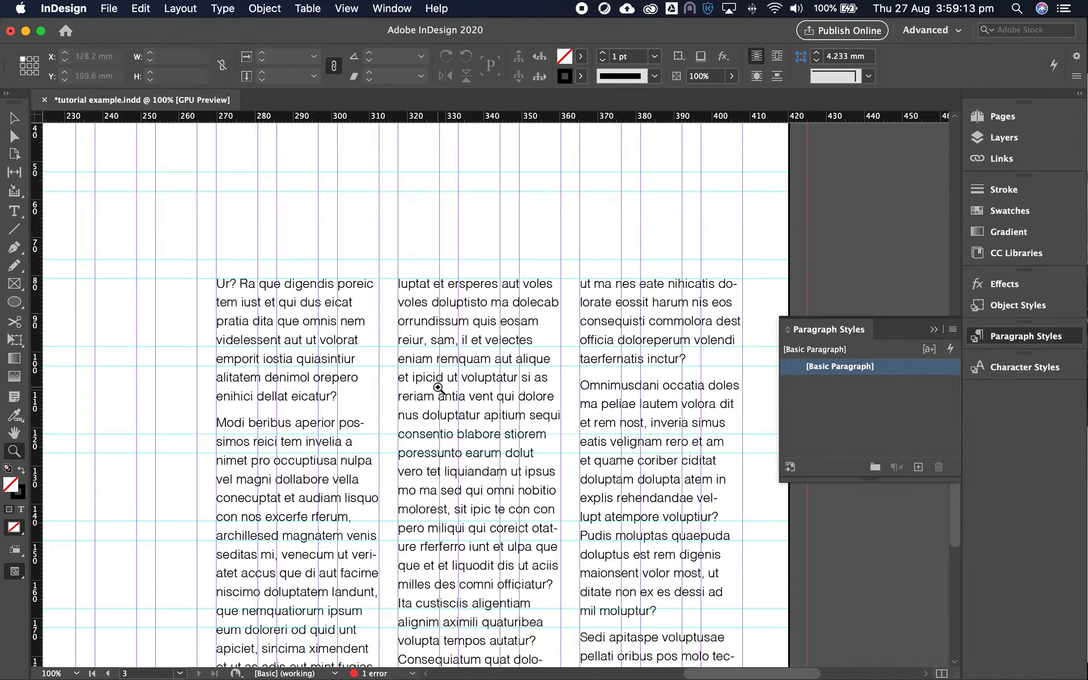
left_click(438, 389)
left_click(435, 386)
left_click(14, 210)
left_click(266, 262)
left_click_drag(266, 263, 232, 264)
key("BackSpace")
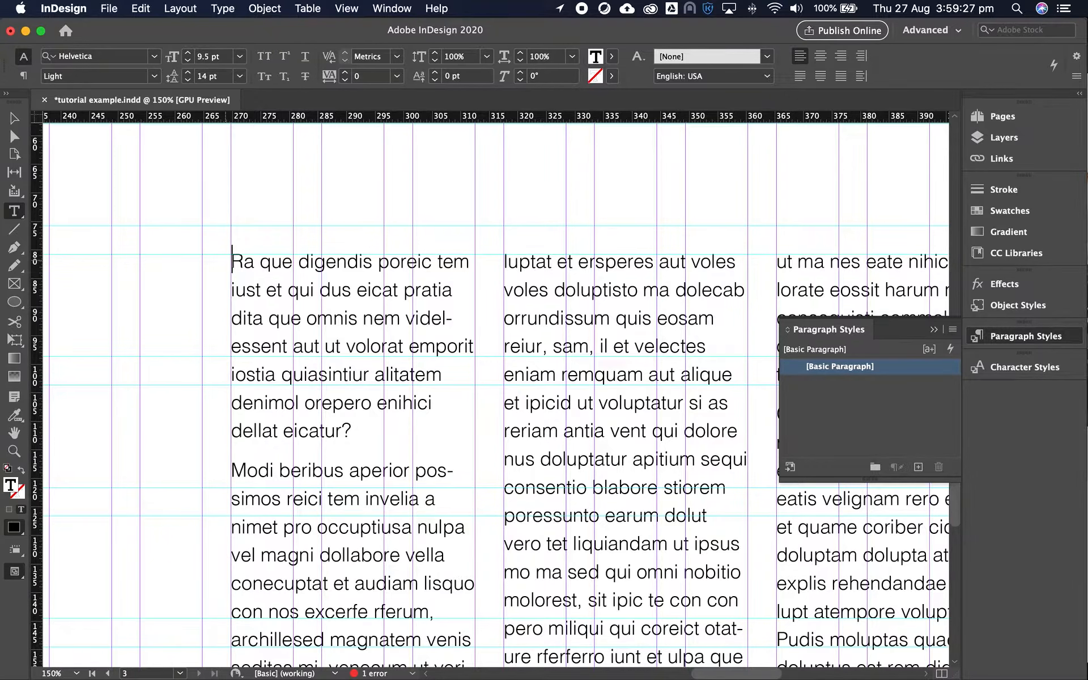
type("Toorongo Falls ReserveRa")
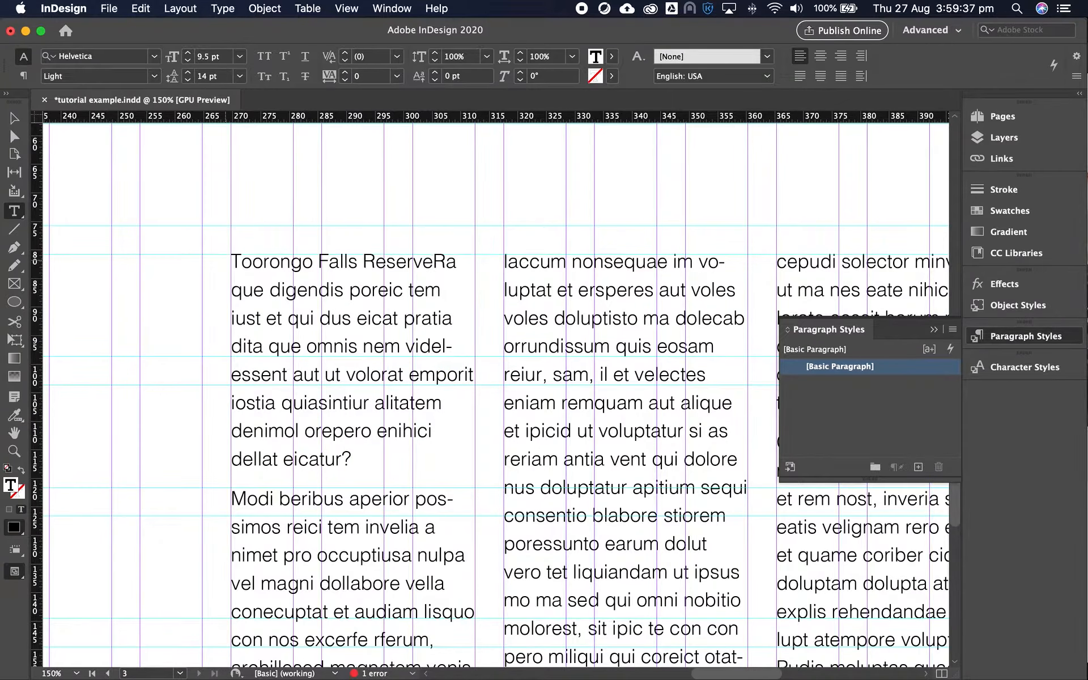
key("Return")
key("Up")
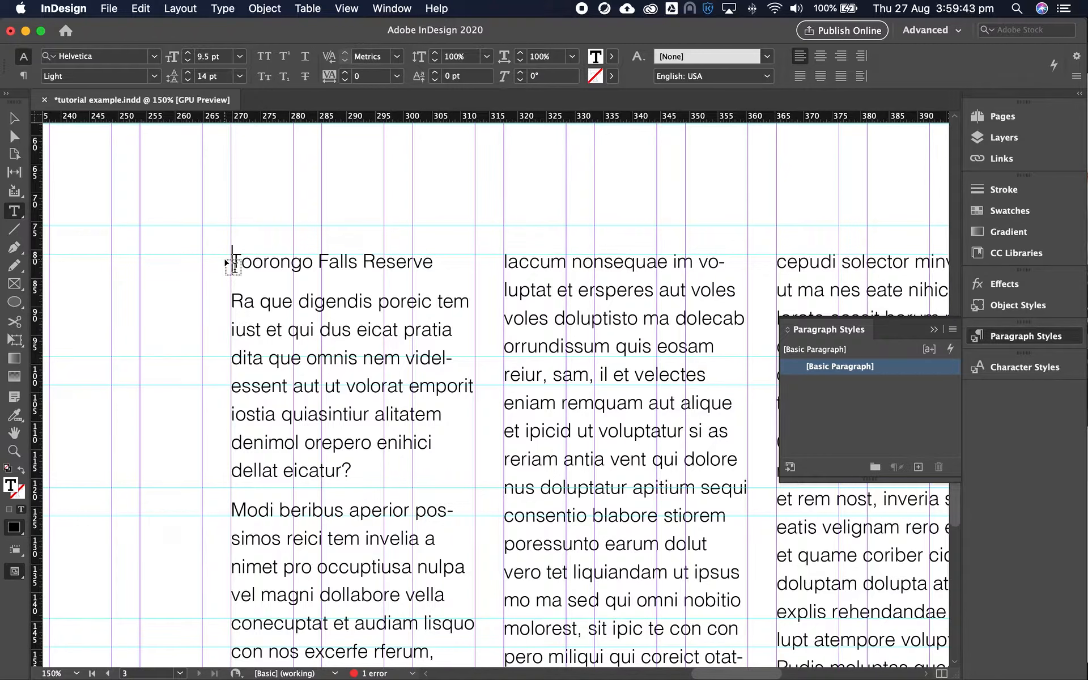
Create a new paragraph style from the "Toorongo Falls Reserve" line and apply it to that line
left_click_drag(436, 263, 221, 261)
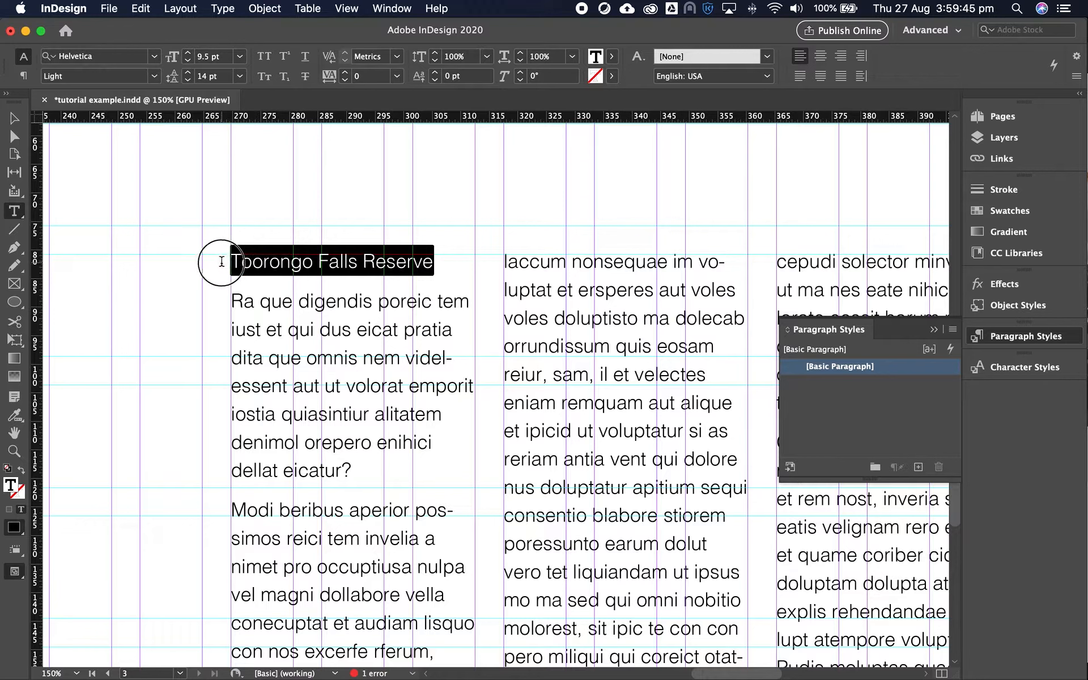
left_click(384, 302)
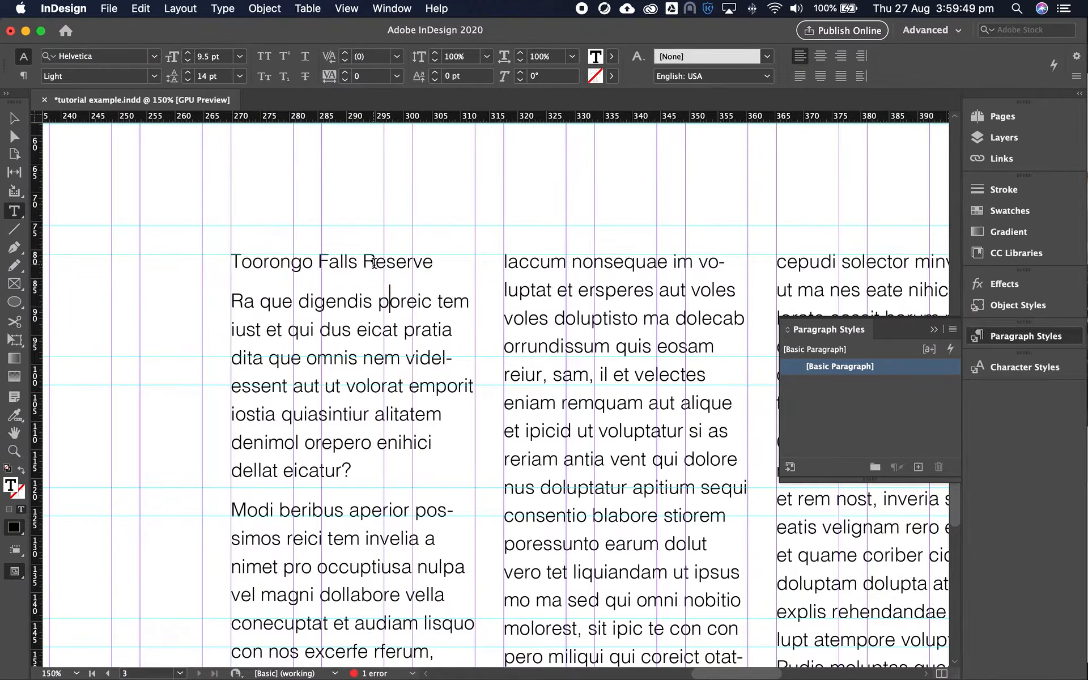
triple_click(350, 263)
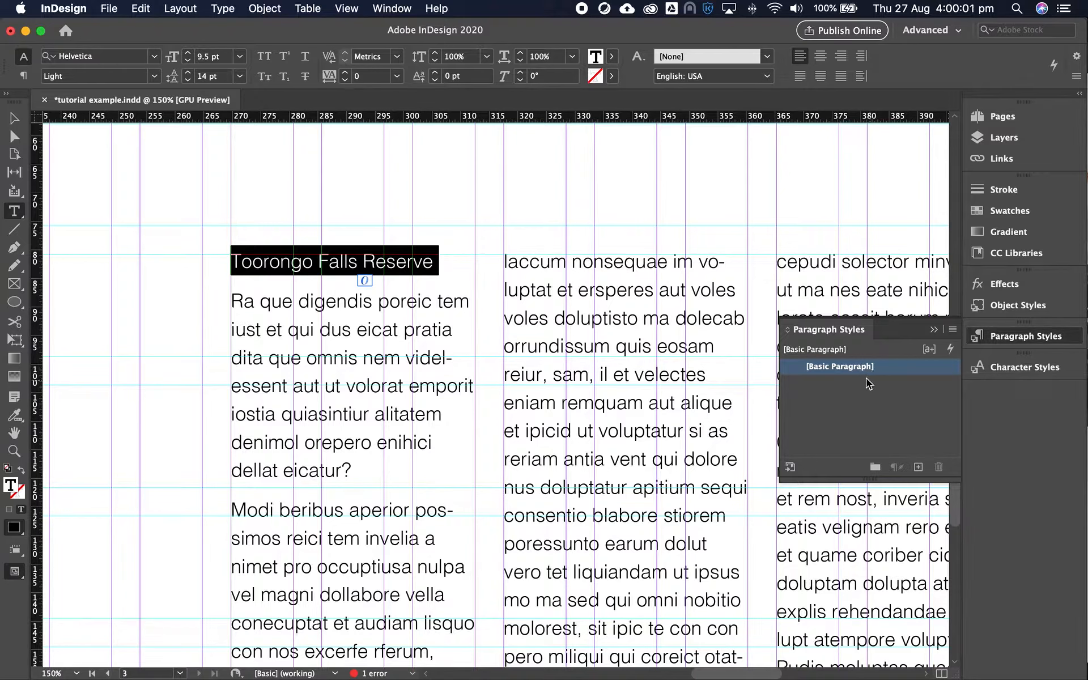
left_click(918, 468)
left_click(836, 386)
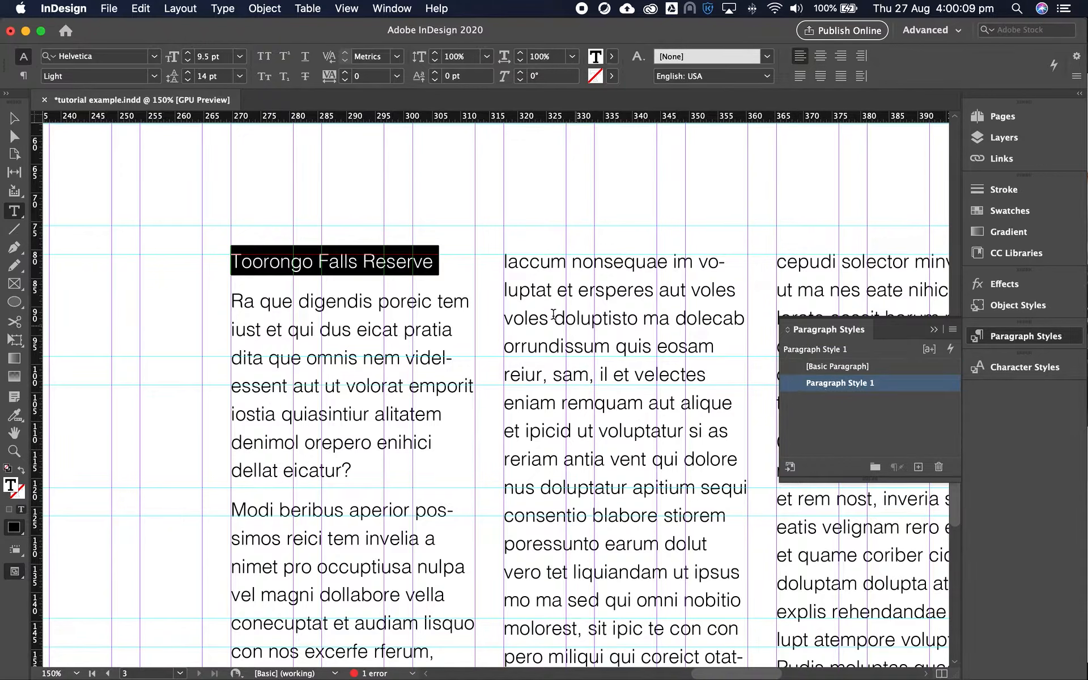
Rename the new paragraph style as "Heading" in its style options
double_click(834, 382)
left_click(752, 114)
left_click_drag(767, 114, 607, 113)
type("Heading")
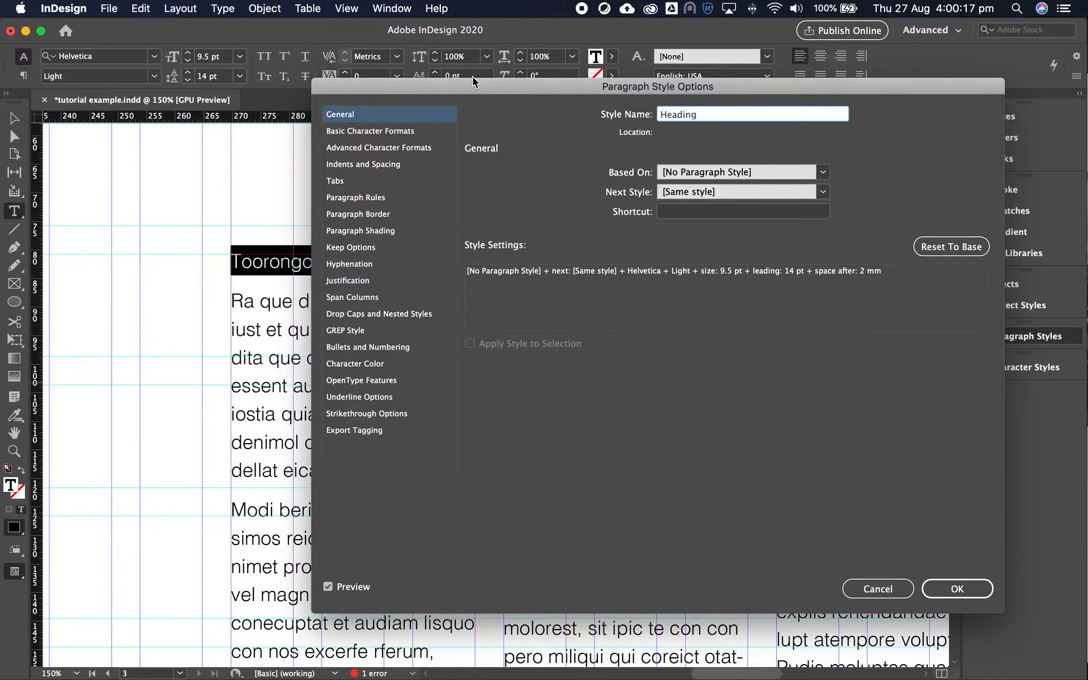
Set the Heading style's font size to 51 pt and its leading to 51 pt
left_click_drag(457, 90, 517, 88)
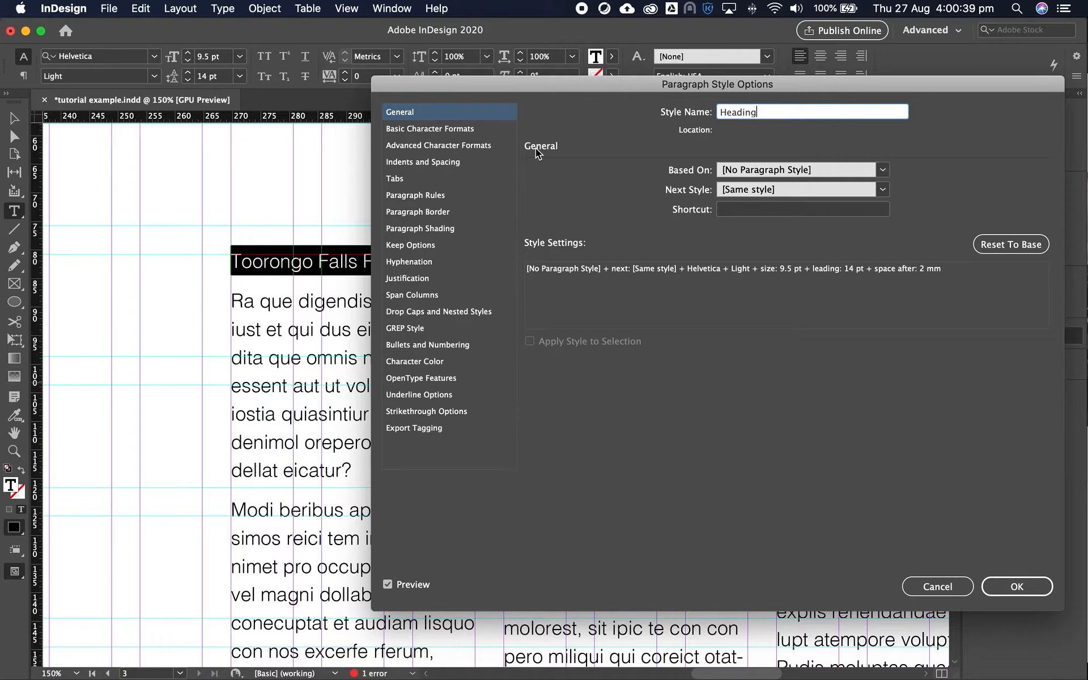
left_click(431, 129)
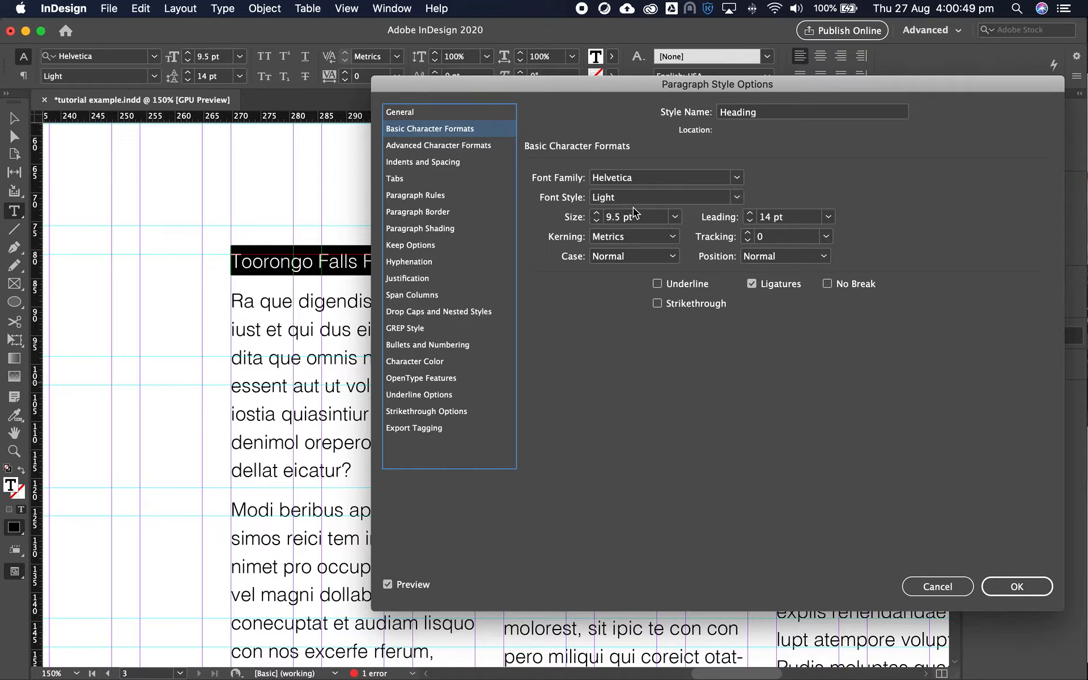
left_click(595, 213)
left_click(596, 214)
left_click(596, 213)
left_click(596, 213)
left_click(595, 214)
double_click(612, 217)
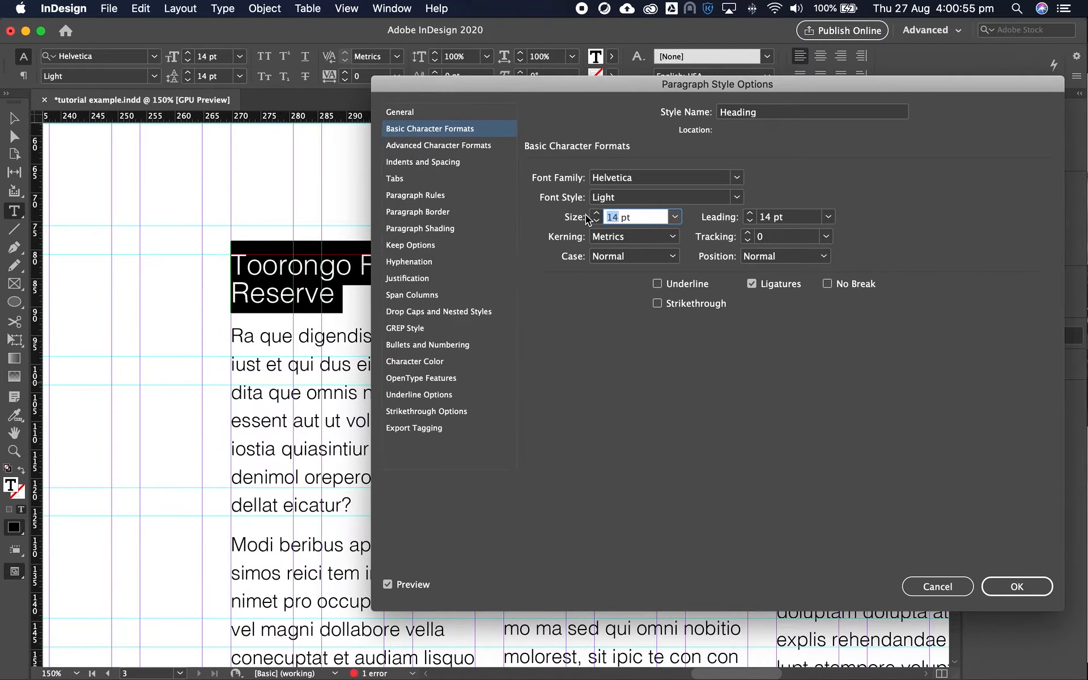
type("51")
double_click(766, 217)
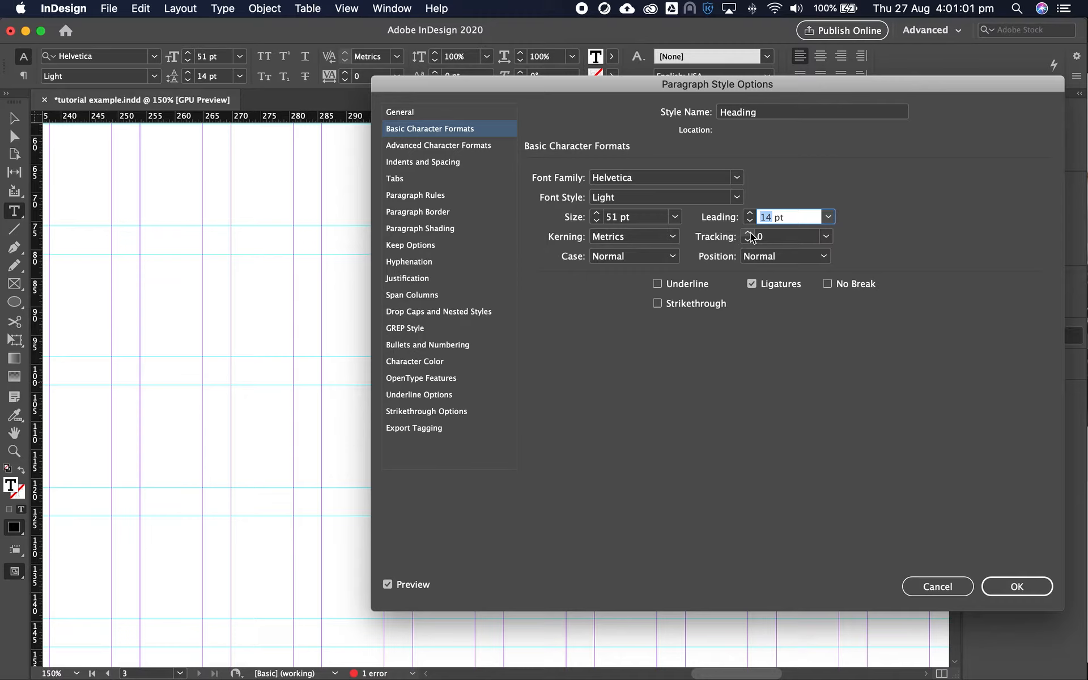
type("51")
left_click_drag(660, 96, 678, 108)
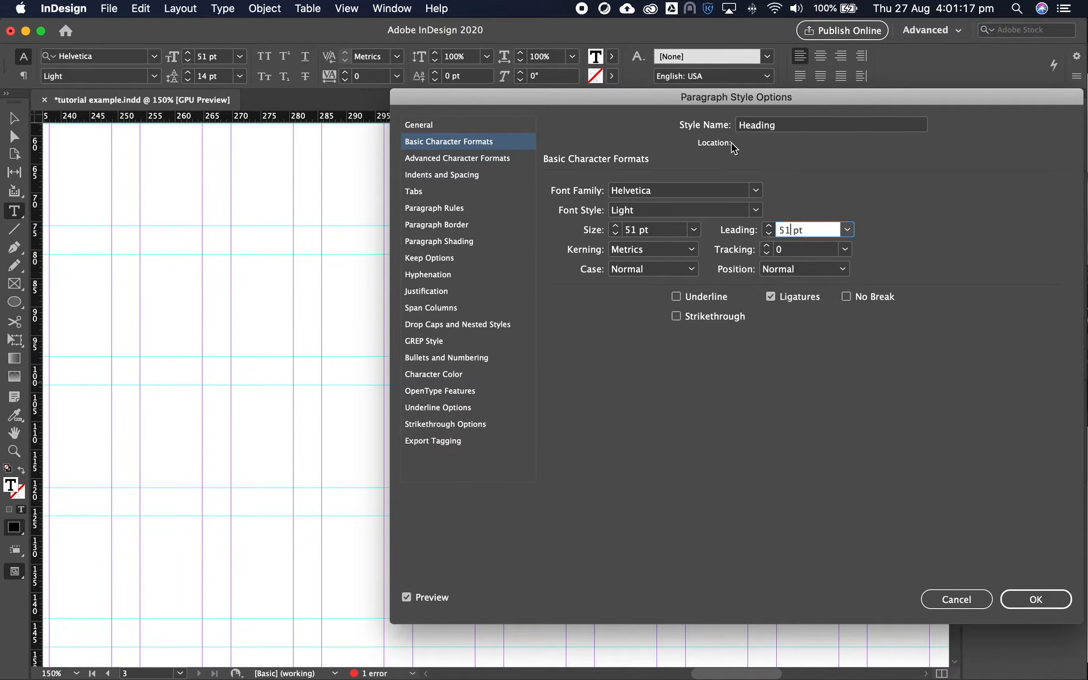
Set the Heading style's paragraph layout to Span Columns across all columns and apply the style options
left_click_drag(649, 104, 610, 129)
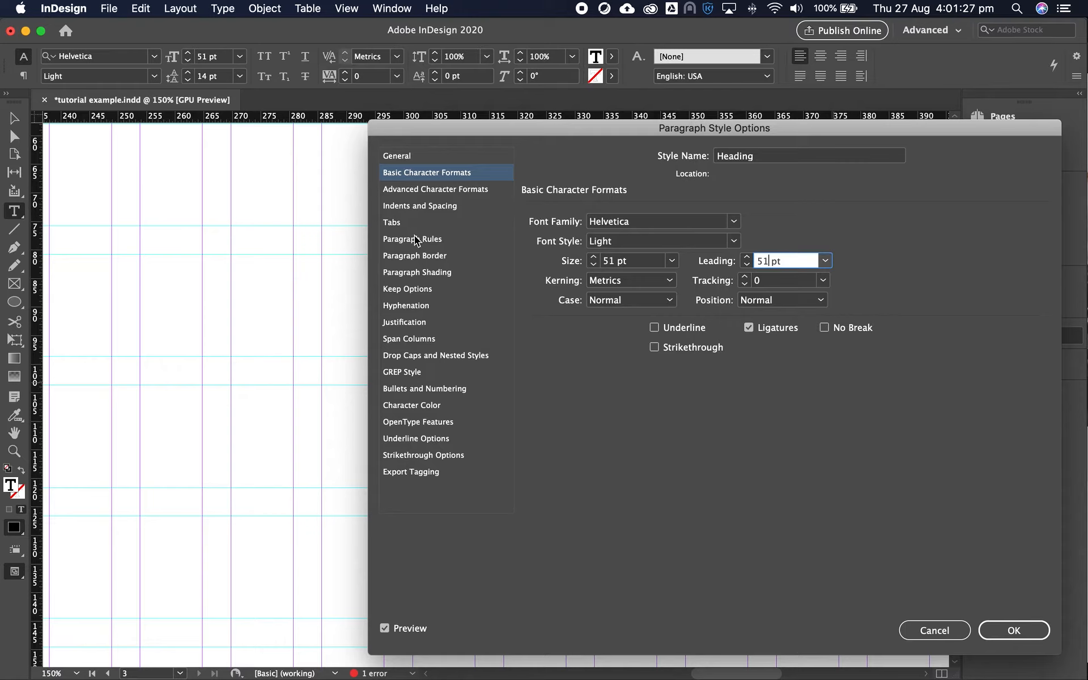
left_click(407, 340)
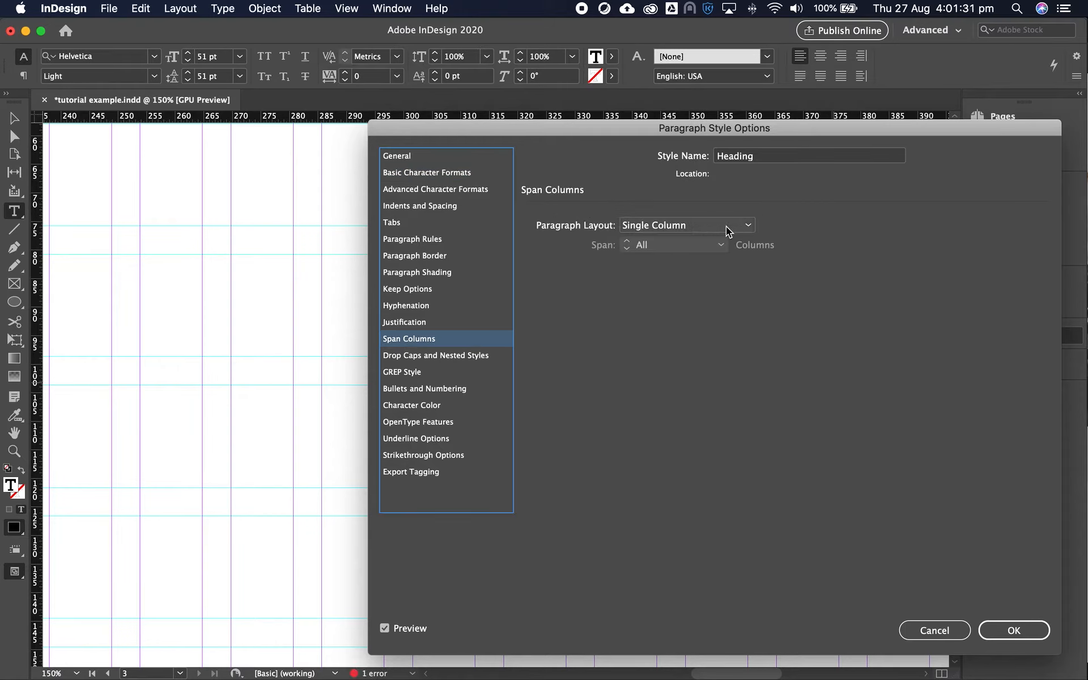
left_click(746, 226)
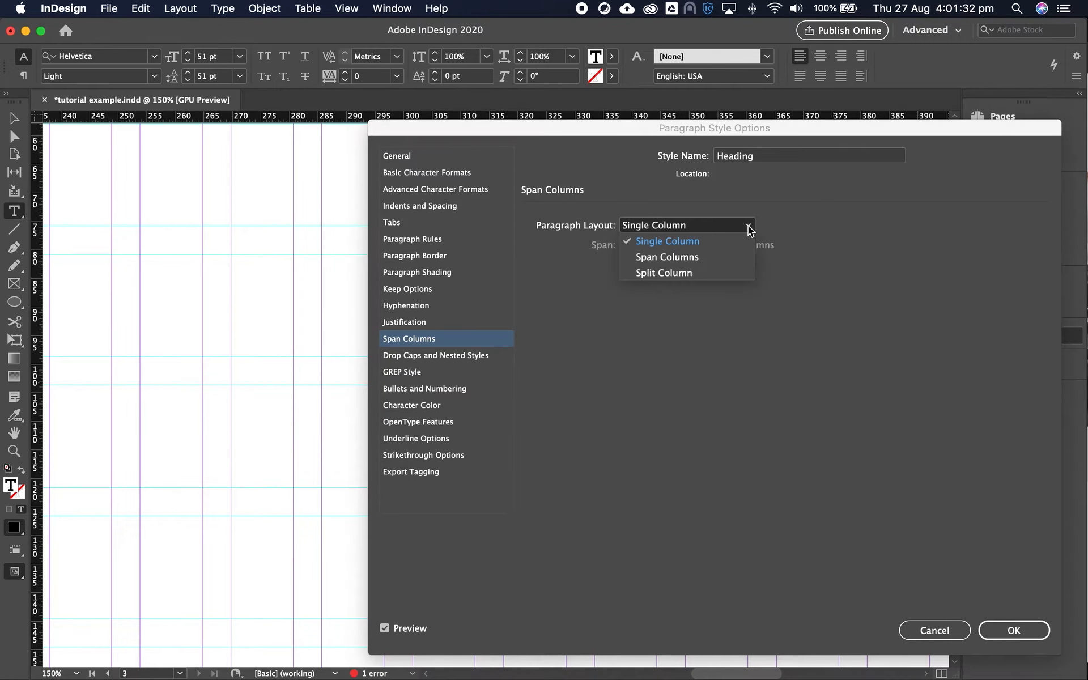
left_click(672, 258)
left_click_drag(476, 133, 473, 104)
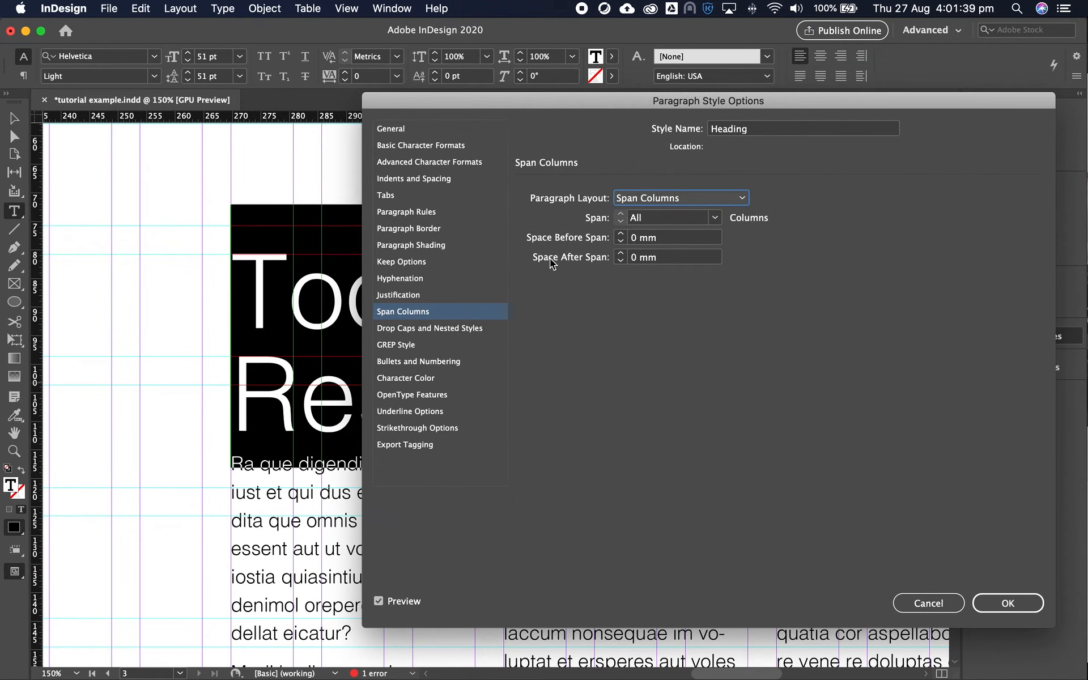
left_click(621, 253)
left_click(1007, 603)
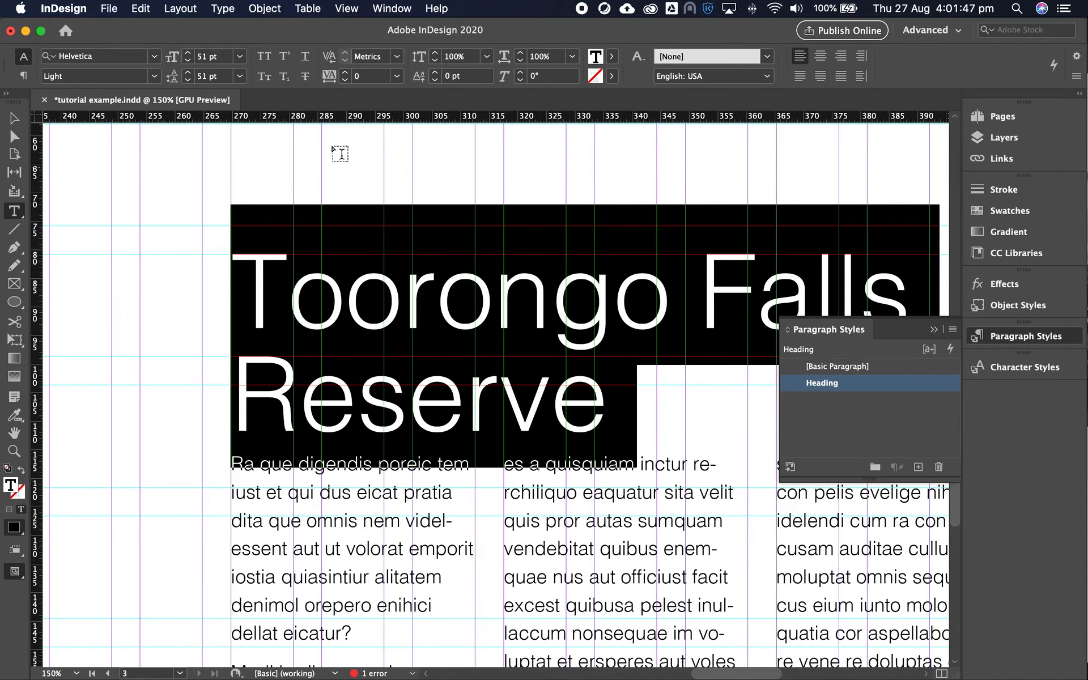
Deselect the heading text and examine how the heading and three text columns sit on the whole spread at 50% zoom
left_click(14, 118)
left_click(151, 165)
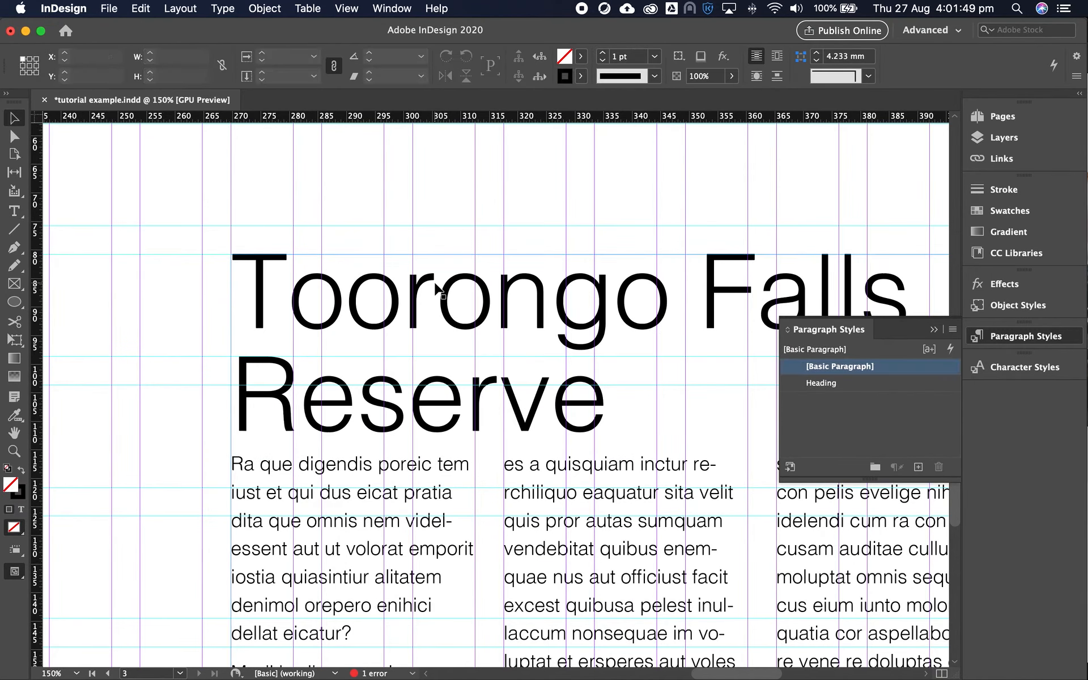
key("z")
left_click(480, 334, "alt")
left_click(485, 349, "alt")
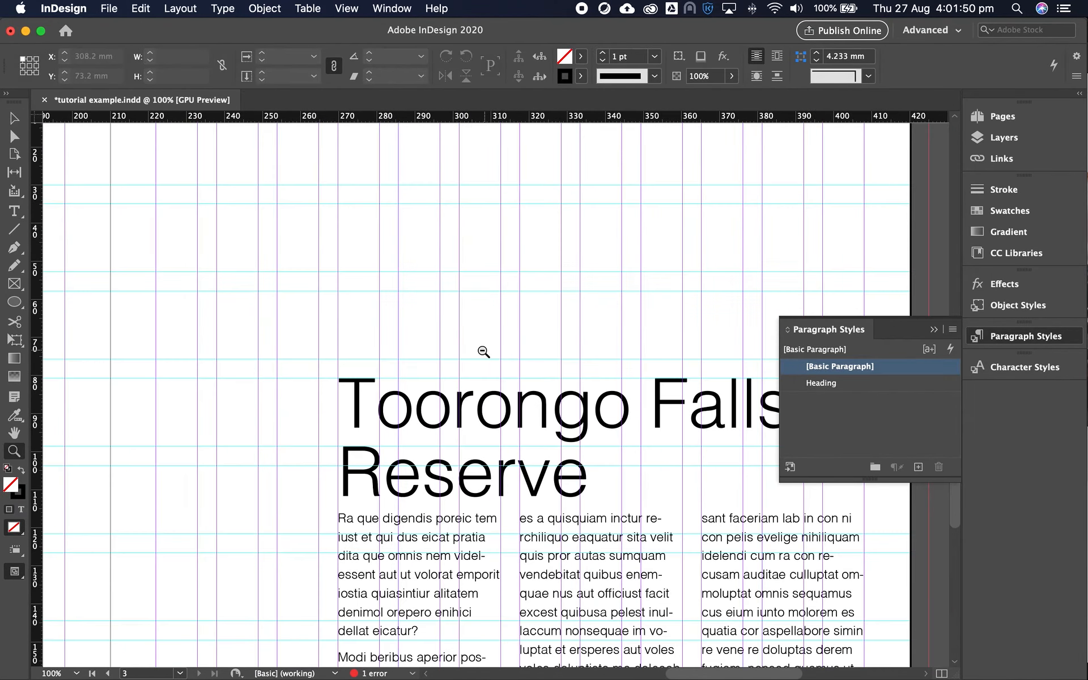
left_click(526, 429, "alt")
left_click(418, 433, "alt")
left_click(418, 433, "alt")
left_click(524, 447)
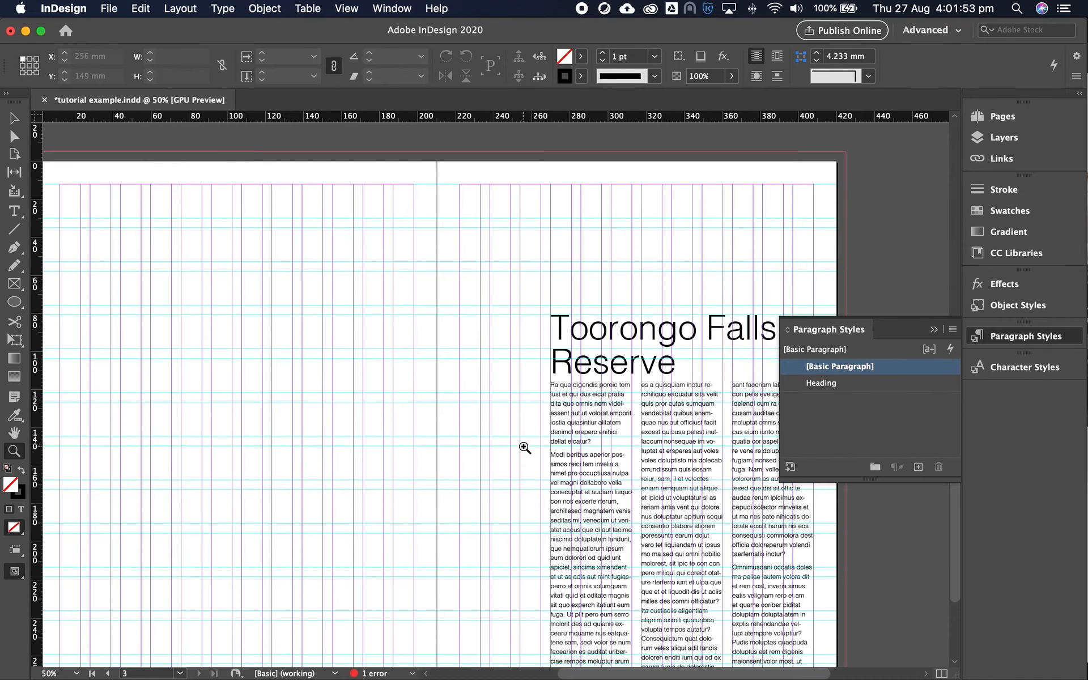
left_click_drag(623, 468, 531, 425)
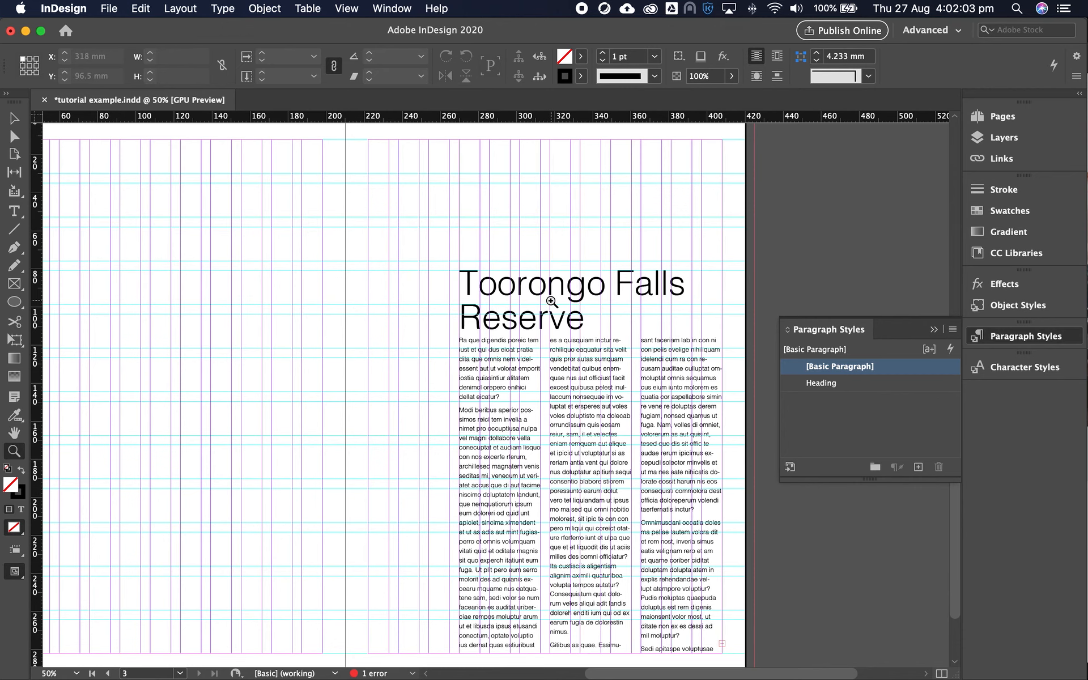
left_click_drag(556, 346, 547, 413)
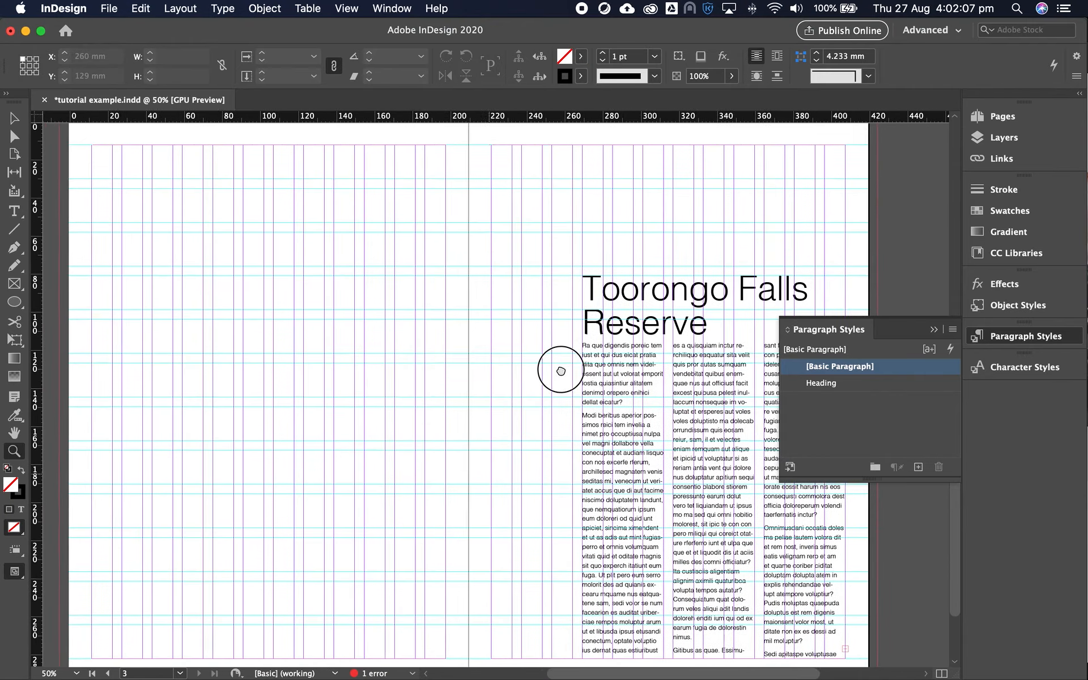